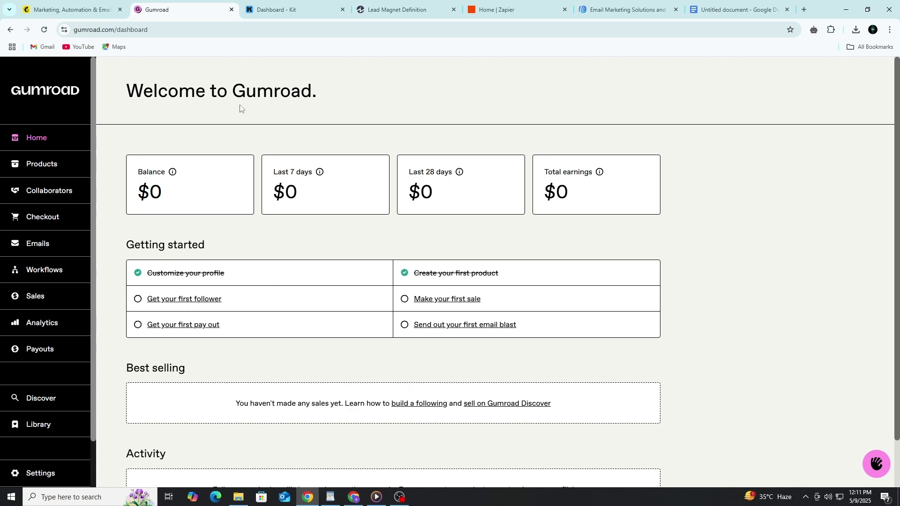
Glance at the Kit tab, then look over the Gumroad welcome dashboard and its heading
left_click(252, 4)
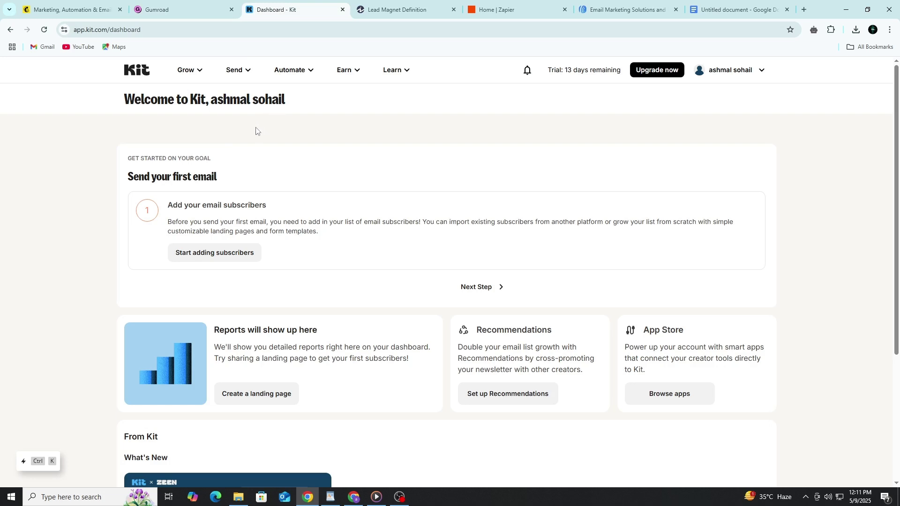
left_click(190, 9)
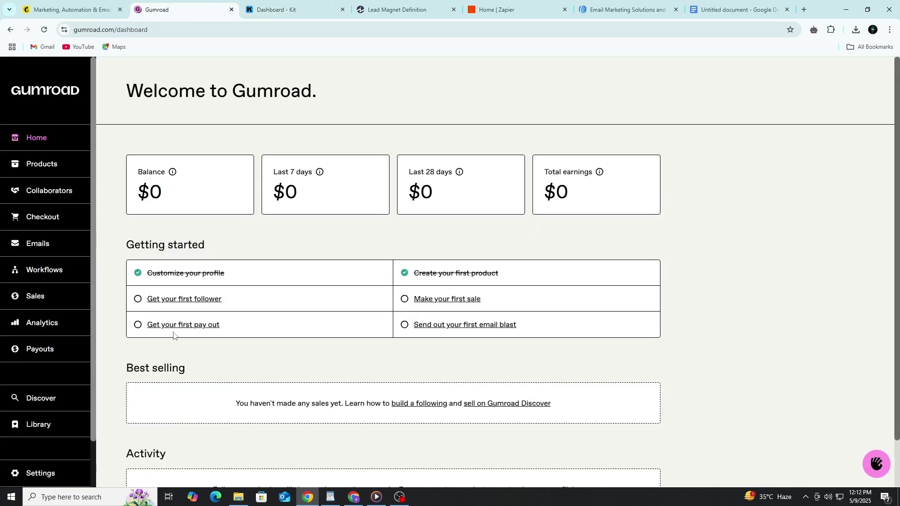
scroll(58, 187, "down", 1)
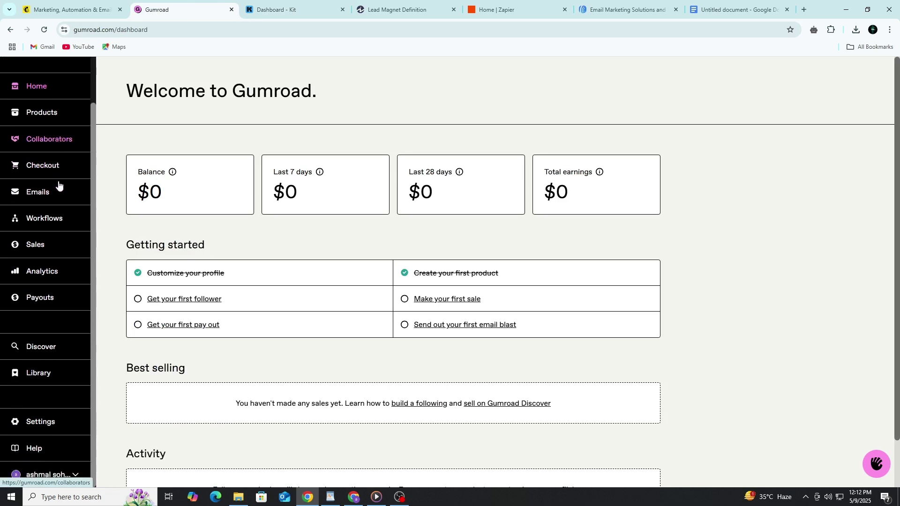
scroll(41, 233, "up", 1)
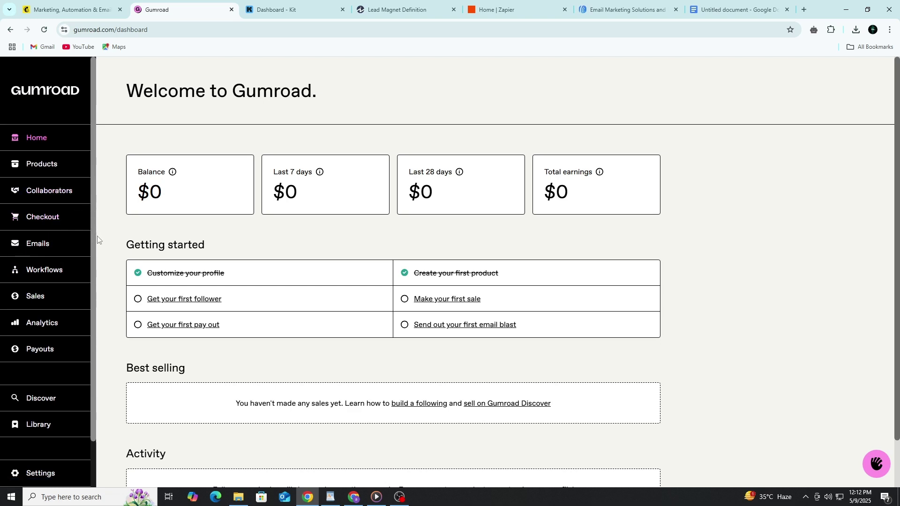
scroll(98, 240, "down", 1)
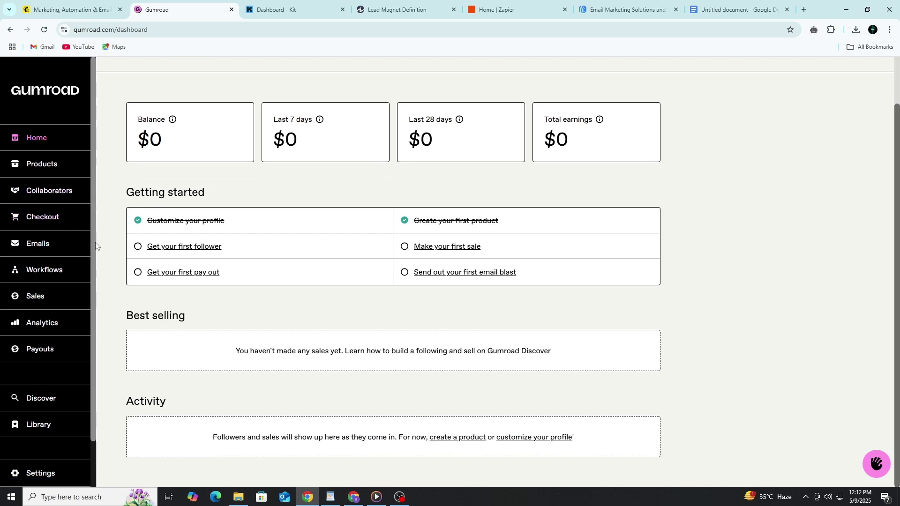
scroll(104, 225, "up", 1)
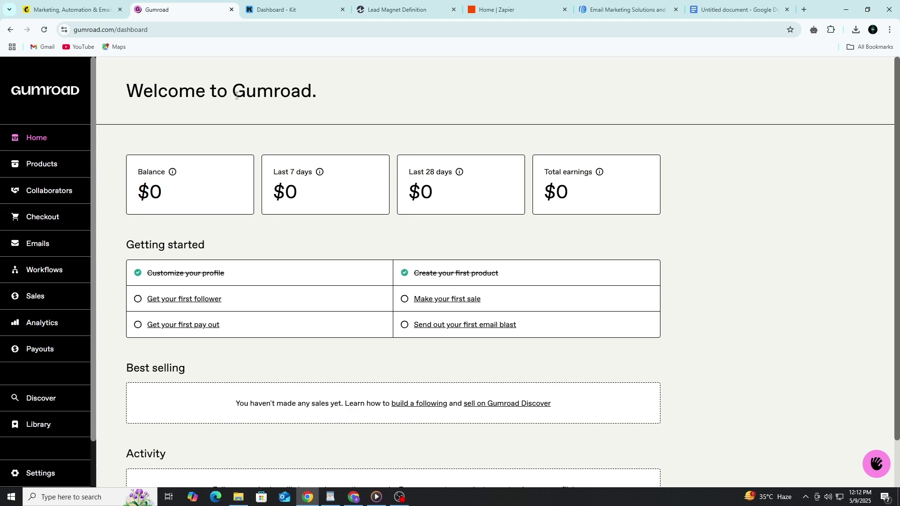
left_click_drag(232, 92, 310, 83)
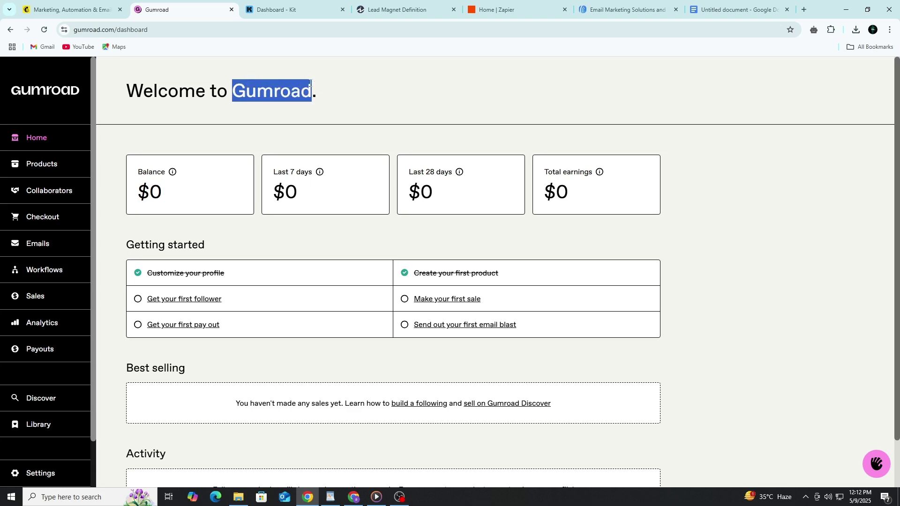
left_click(251, 139)
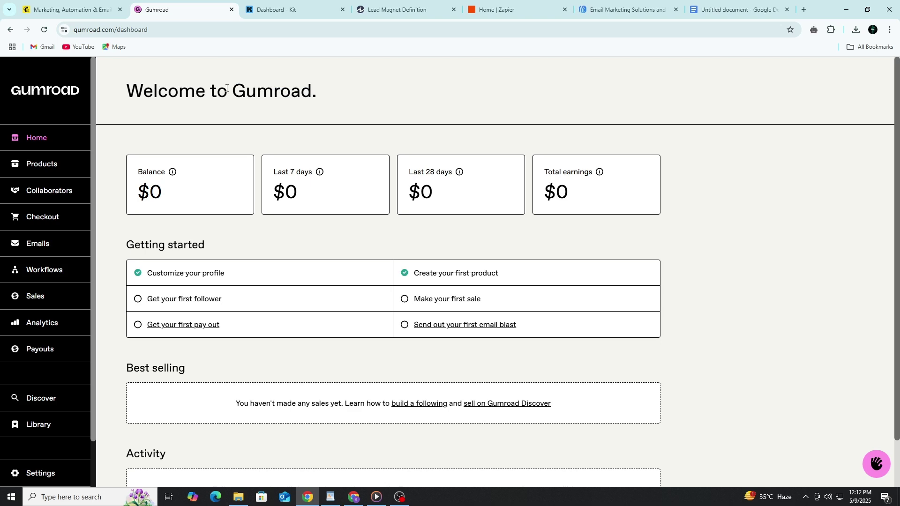
Scroll the Gumroad dashboard and briefly check the account options menu
scroll(70, 300, "down", 2)
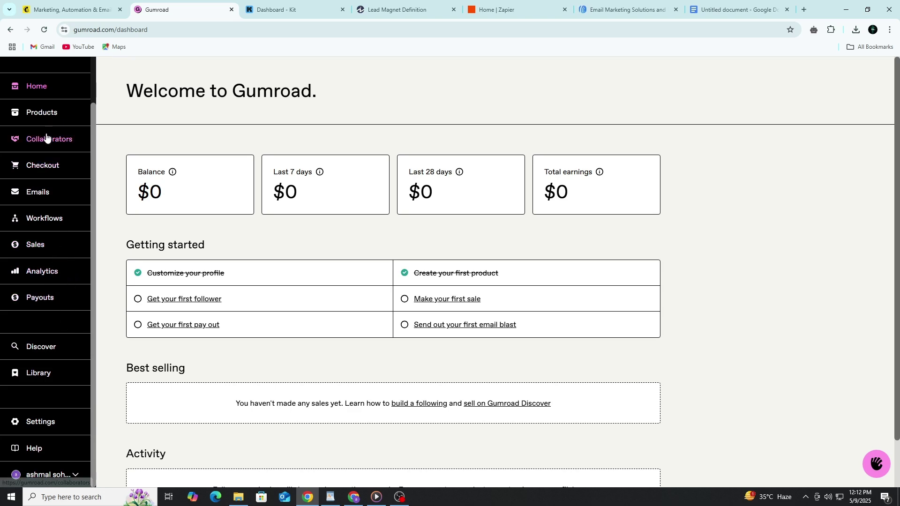
scroll(54, 133, "up", 2)
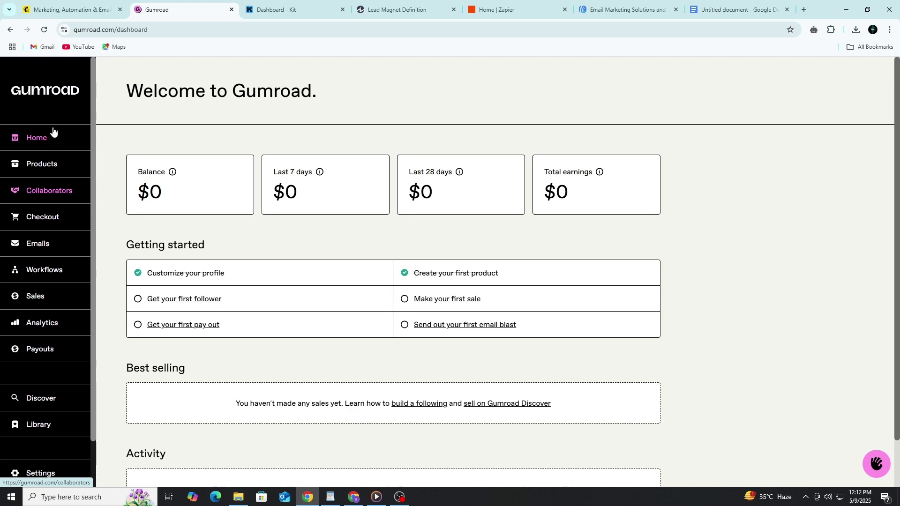
scroll(55, 149, "down", 2)
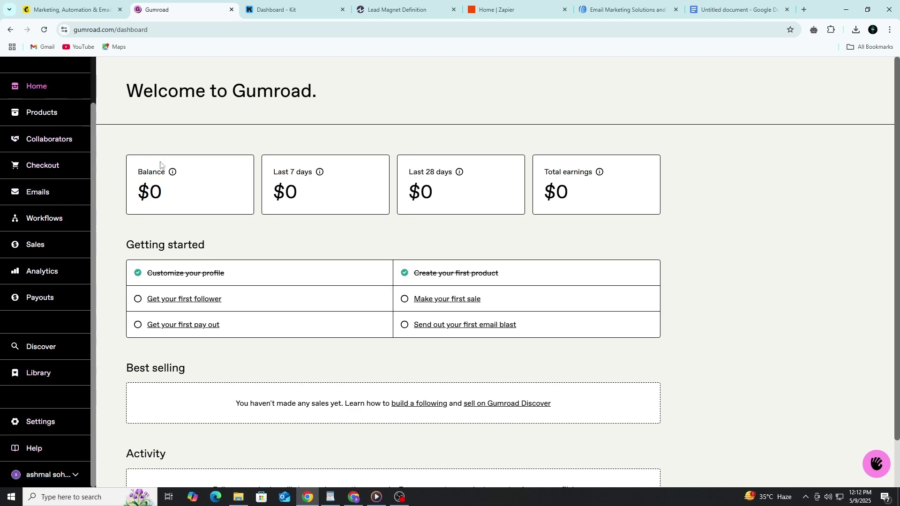
left_click(76, 476)
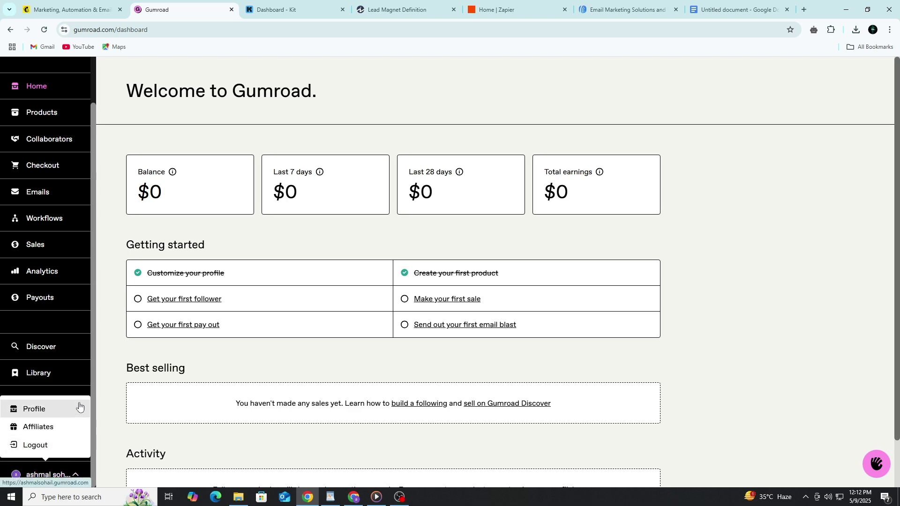
left_click(113, 358)
scroll(95, 351, "up", 2)
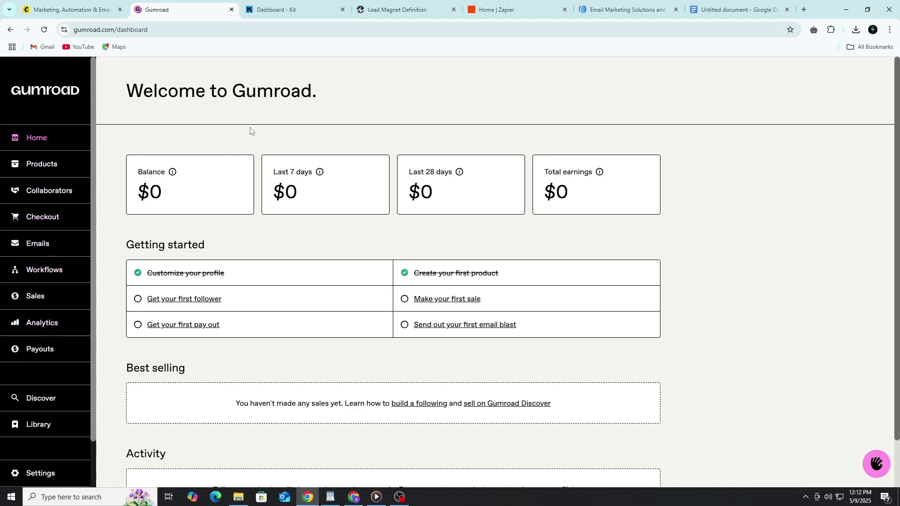
Create a new digital product named 'books' priced at $10
left_click(58, 170)
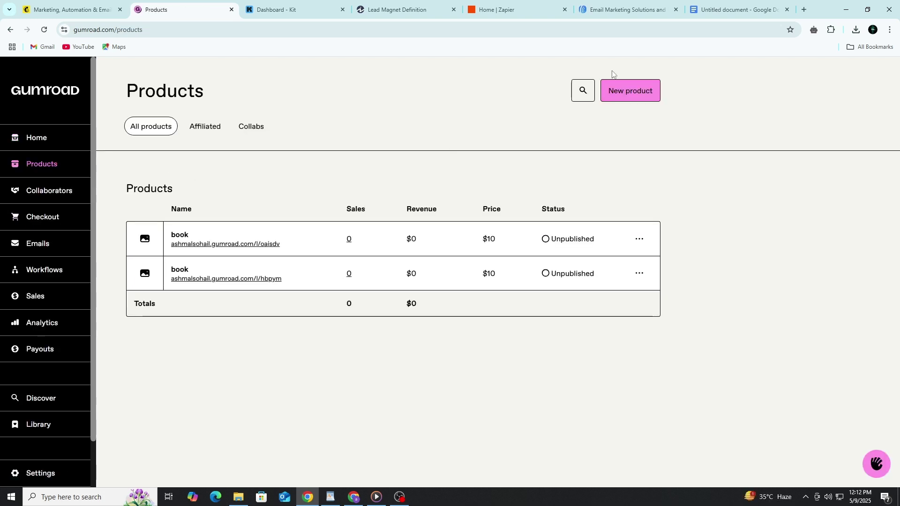
left_click(621, 89)
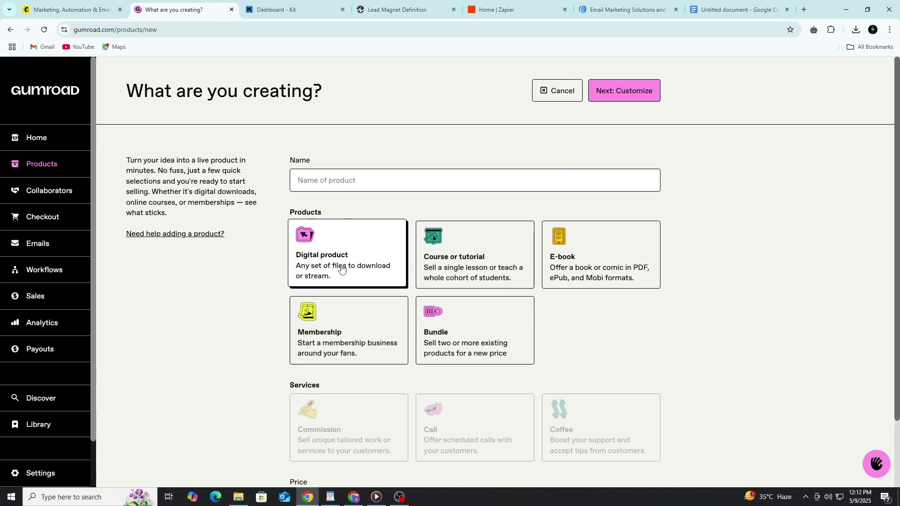
left_click(358, 184)
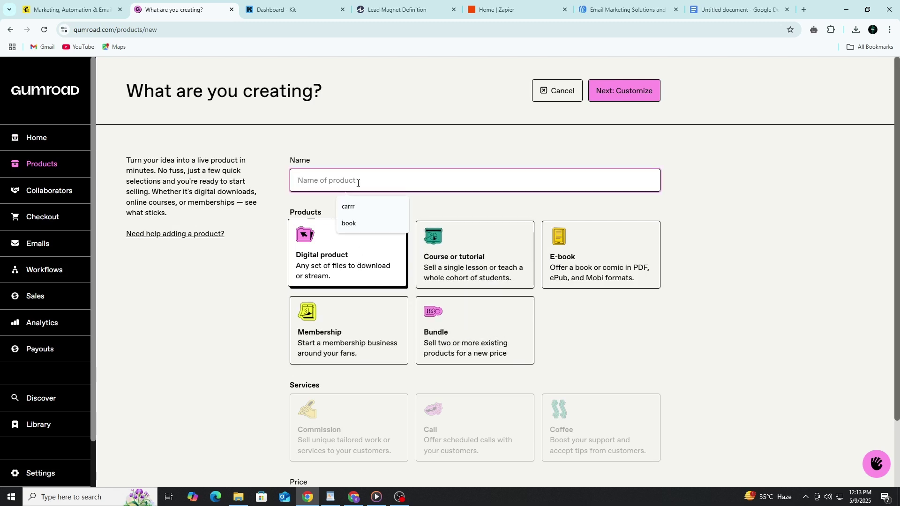
type("books")
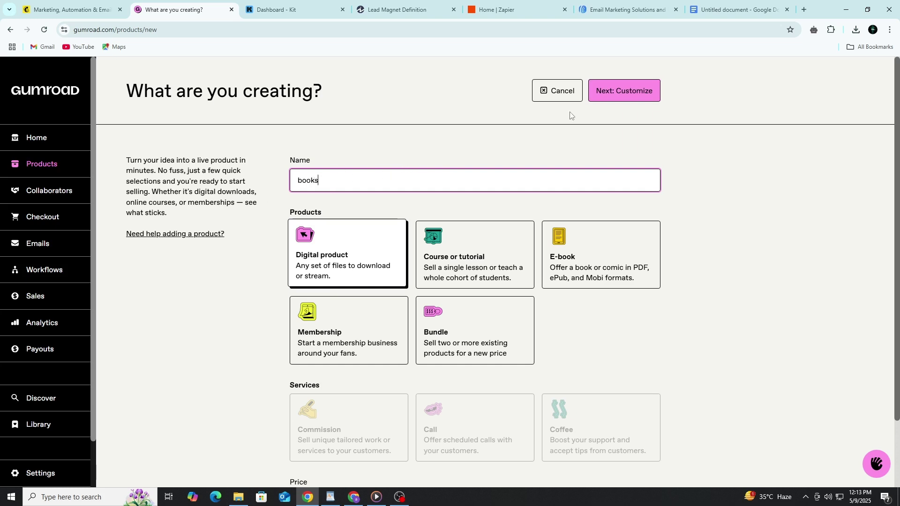
left_click(605, 92)
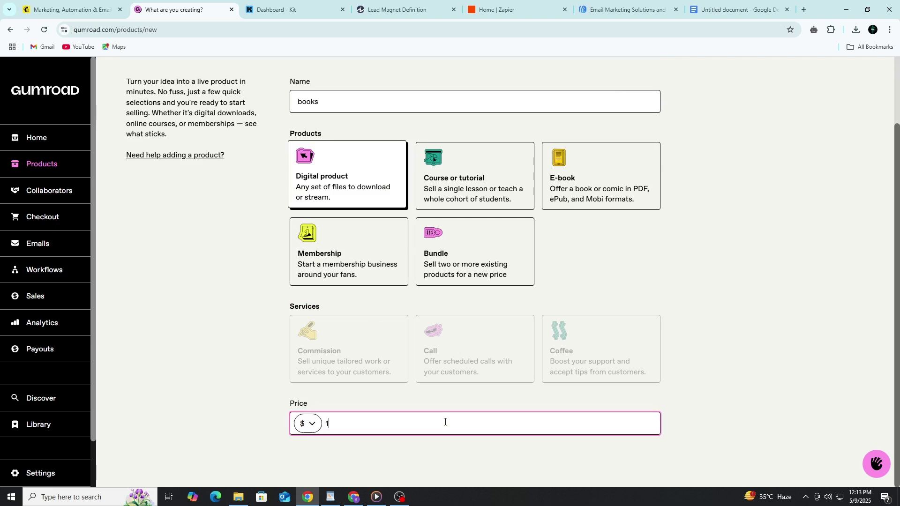
type("10")
scroll(520, 300, "up", 2)
left_click(618, 96)
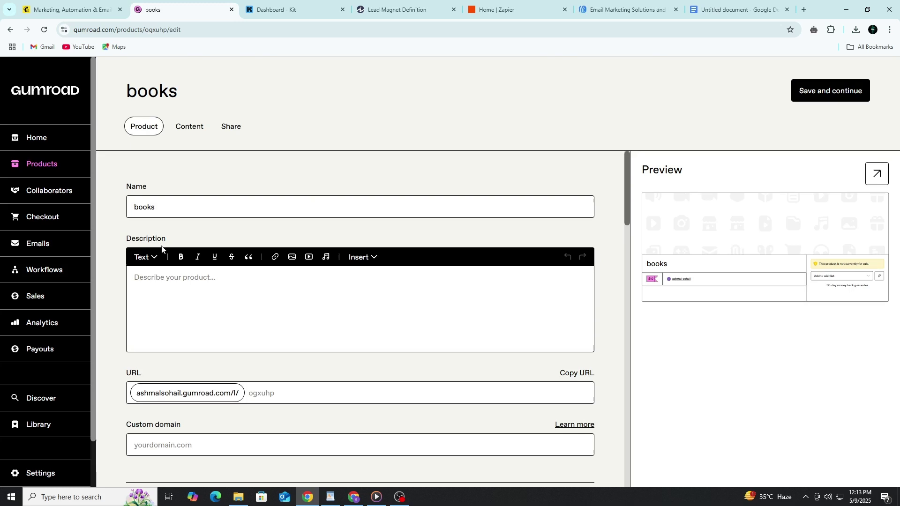
Return to the new-product form, recheck the $10 price, and submit it
scroll(216, 347, "down", 4)
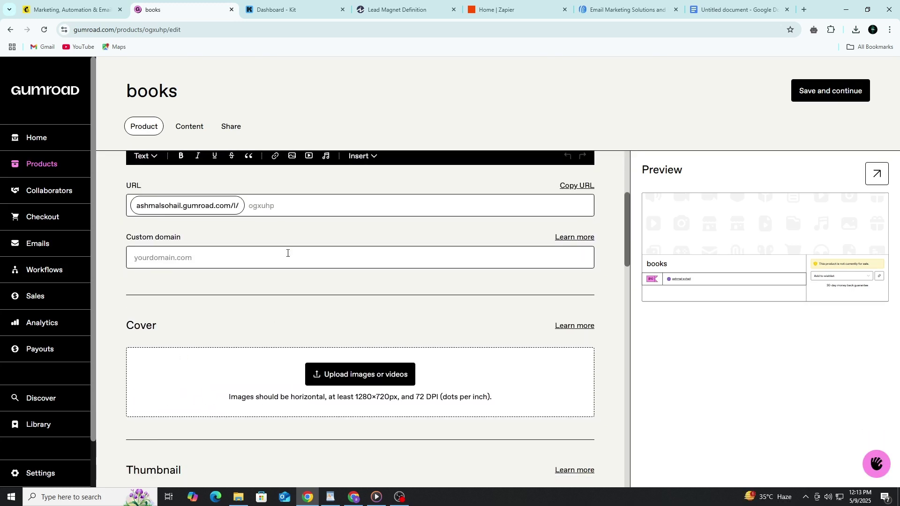
scroll(206, 242, "up", 4)
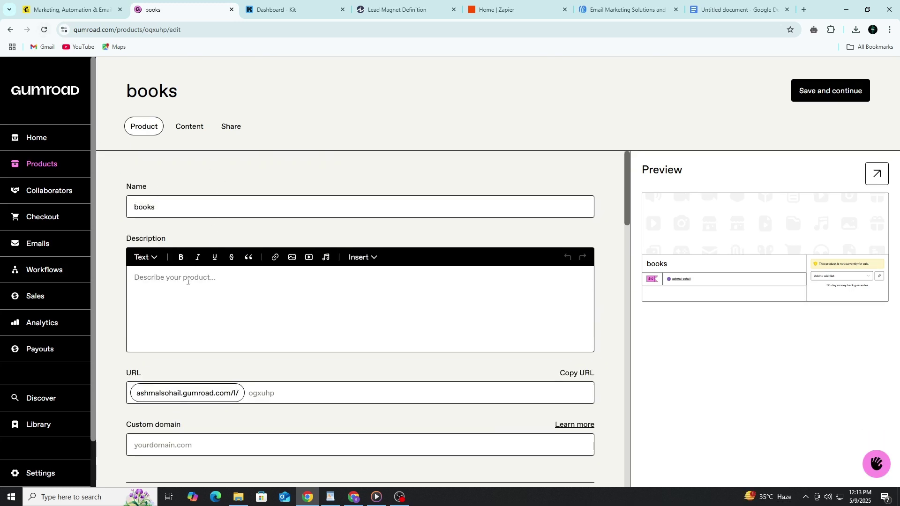
left_click(188, 283)
scroll(183, 283, "down", 2)
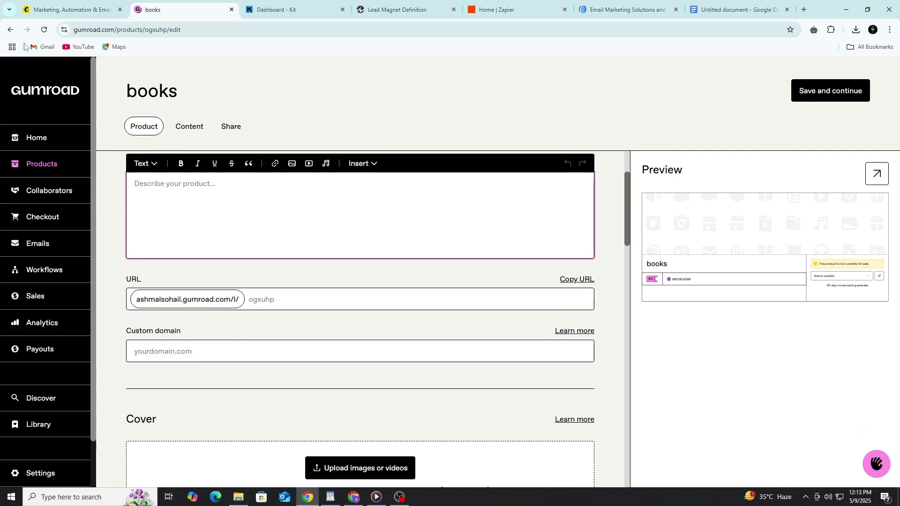
left_click(9, 30)
scroll(363, 377, "down", 2)
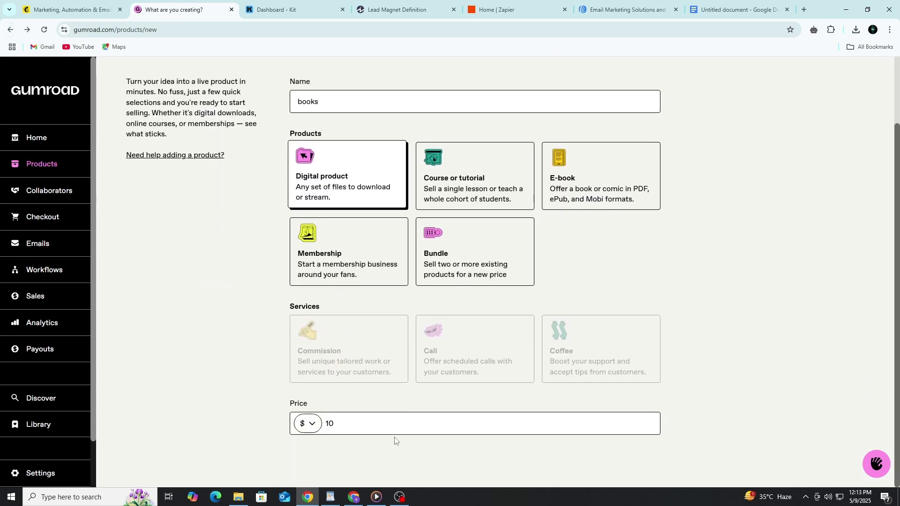
left_click(384, 430)
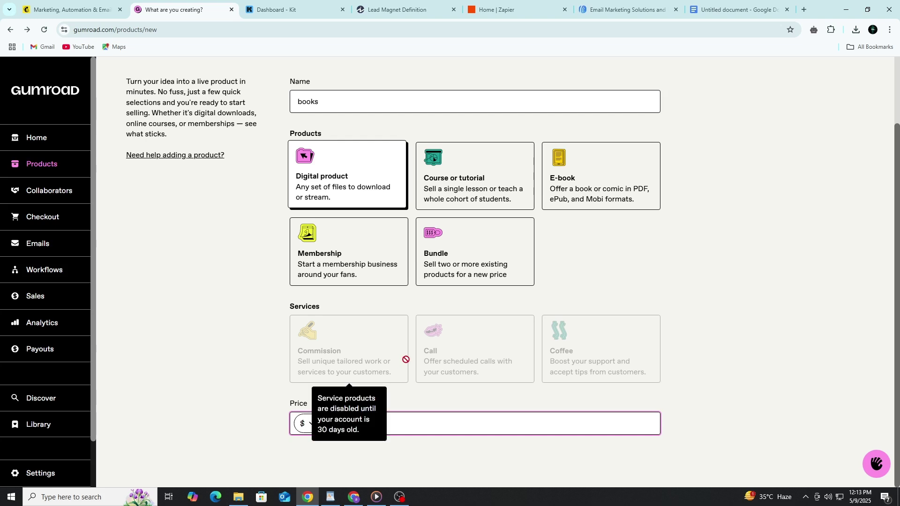
key("Return")
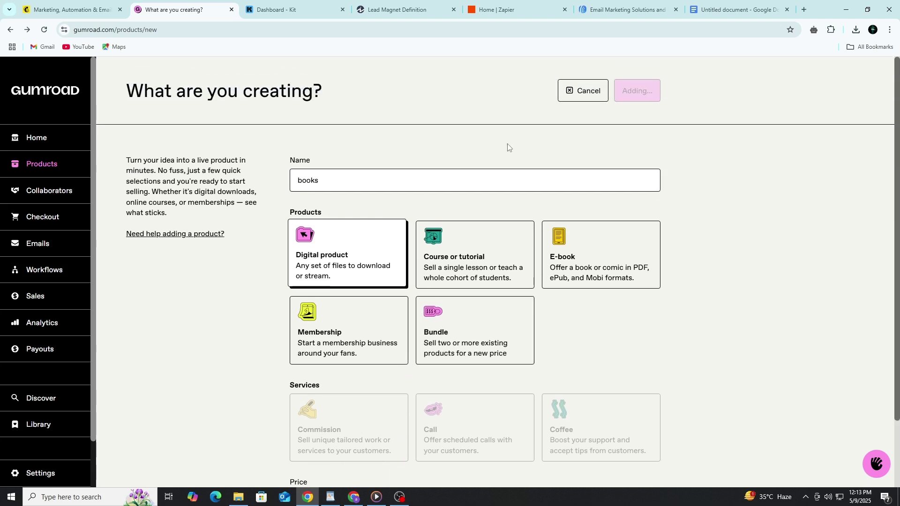
Go to the products list and open the third book product for editing
left_click(576, 95)
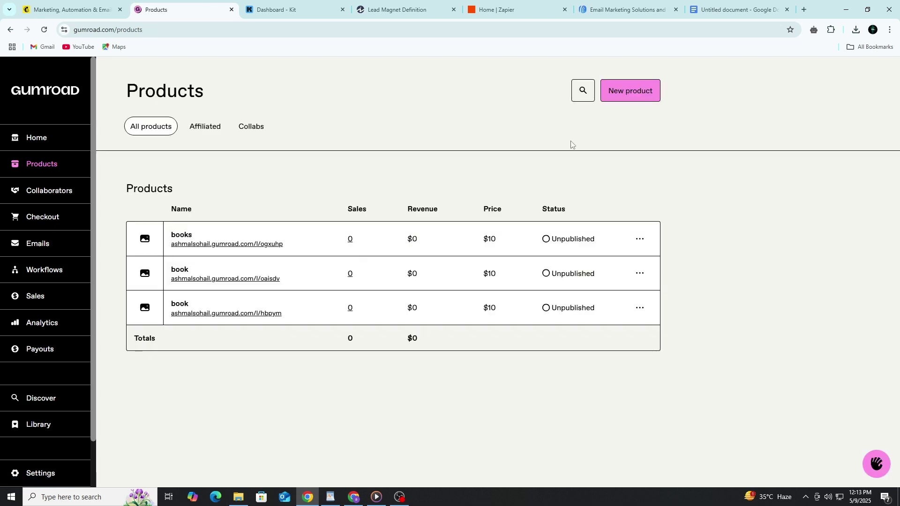
left_click(277, 307)
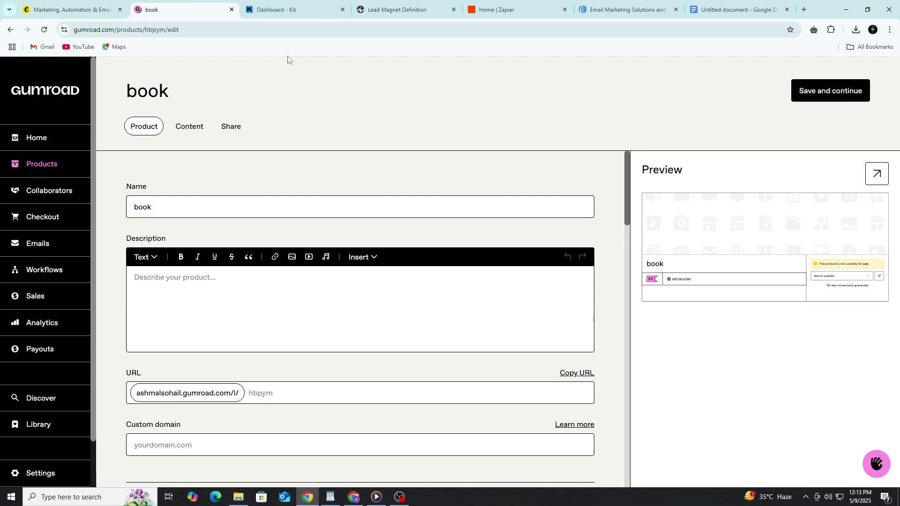
scroll(258, 197, "down", 2)
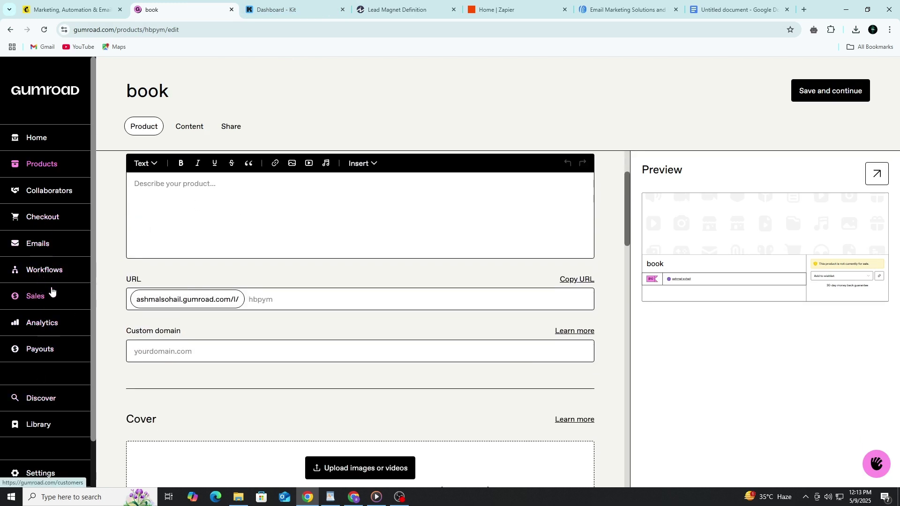
scroll(51, 332, "down", 2)
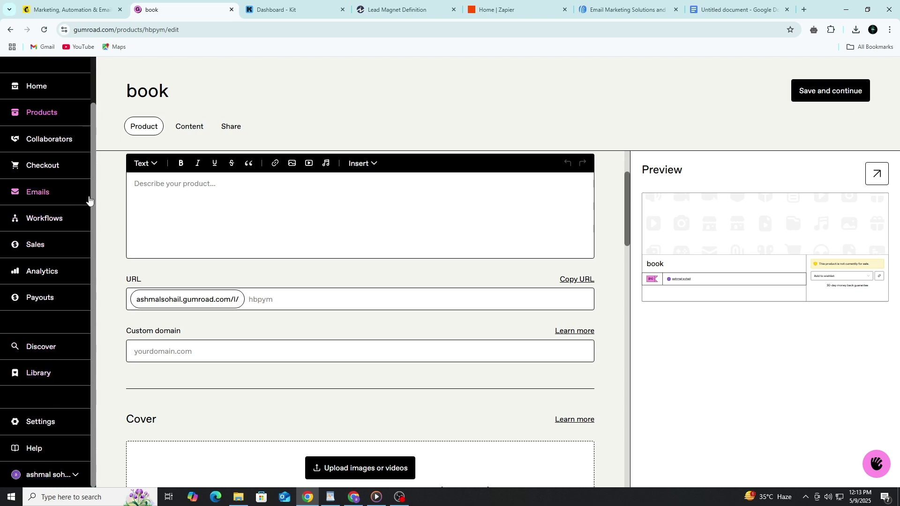
Enter the product description 'best book digitally'
left_click(260, 220)
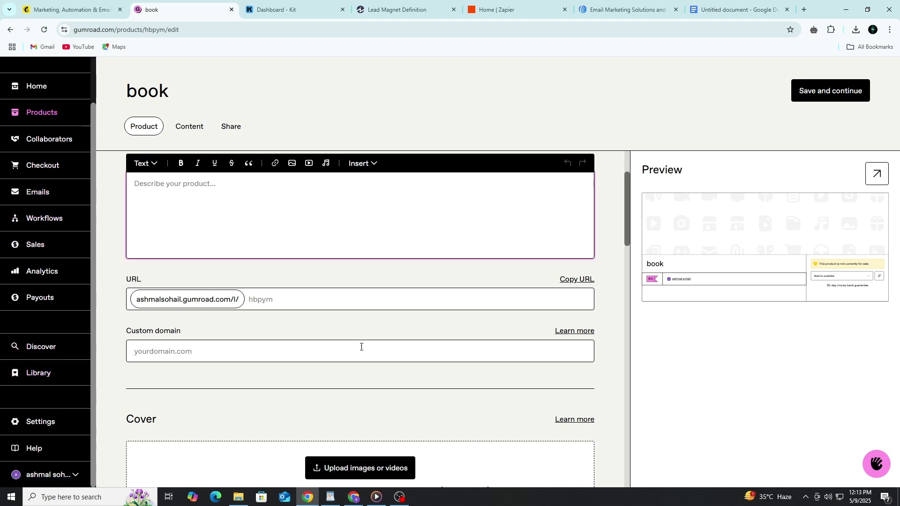
scroll(354, 229, "down", 2)
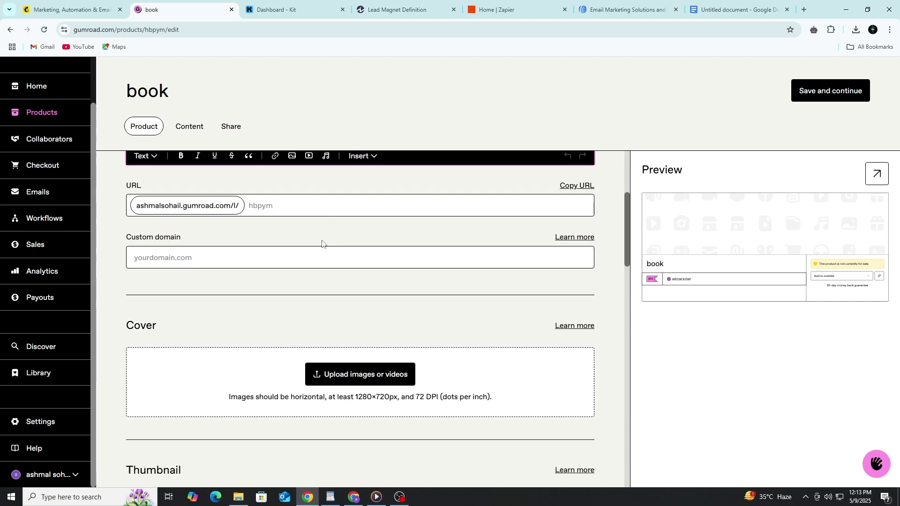
scroll(252, 271, "up", 3)
scroll(400, 214, "up", 1)
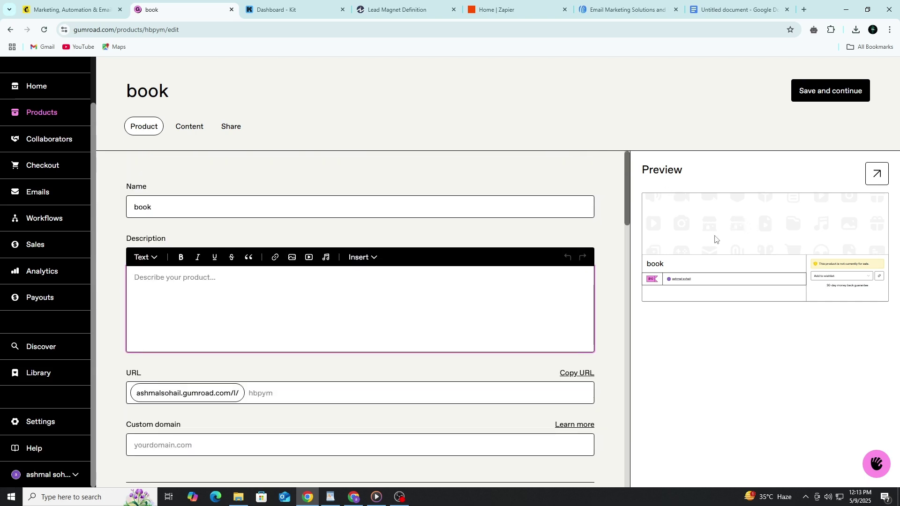
scroll(211, 307, "down", 6)
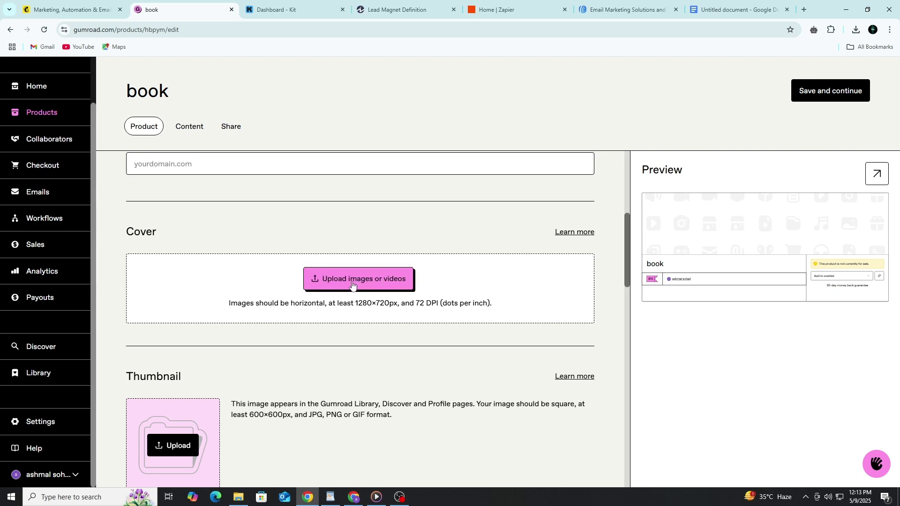
scroll(328, 305, "down", 2)
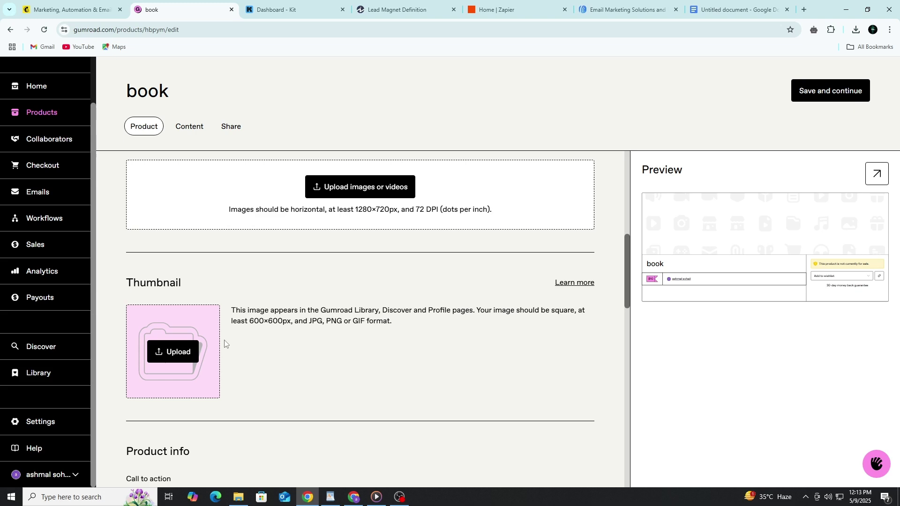
scroll(228, 338, "up", 6)
scroll(227, 335, "up", 2)
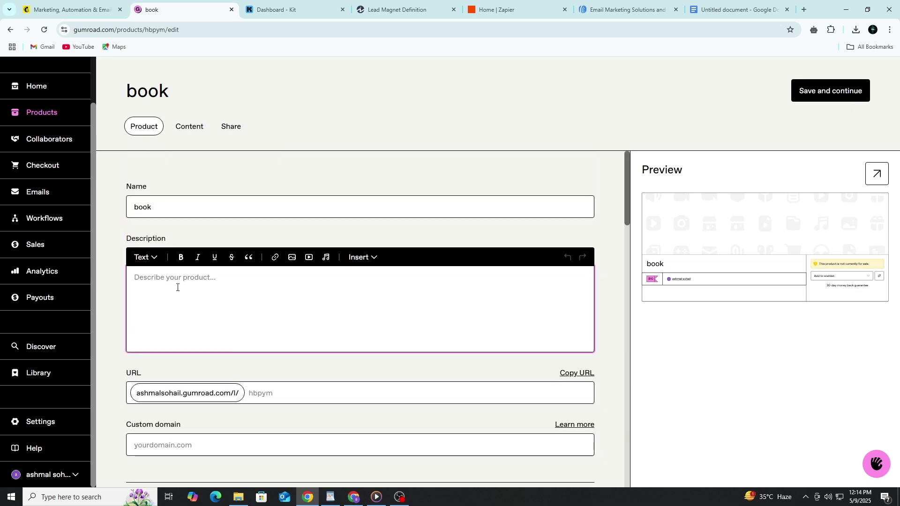
type("best book")
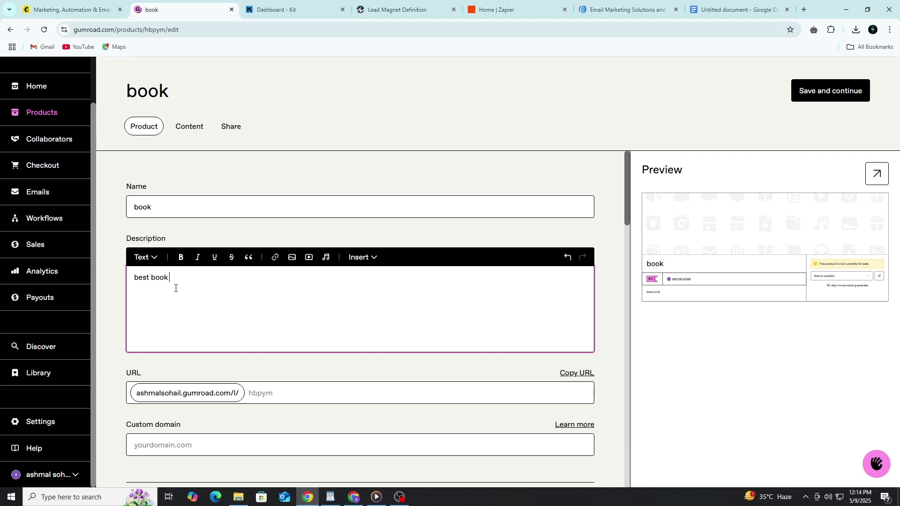
type(" di")
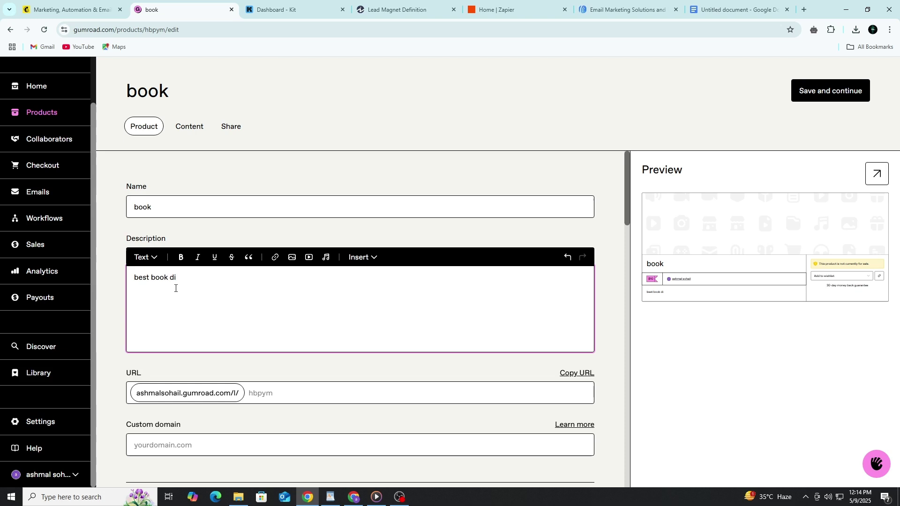
type("gitally")
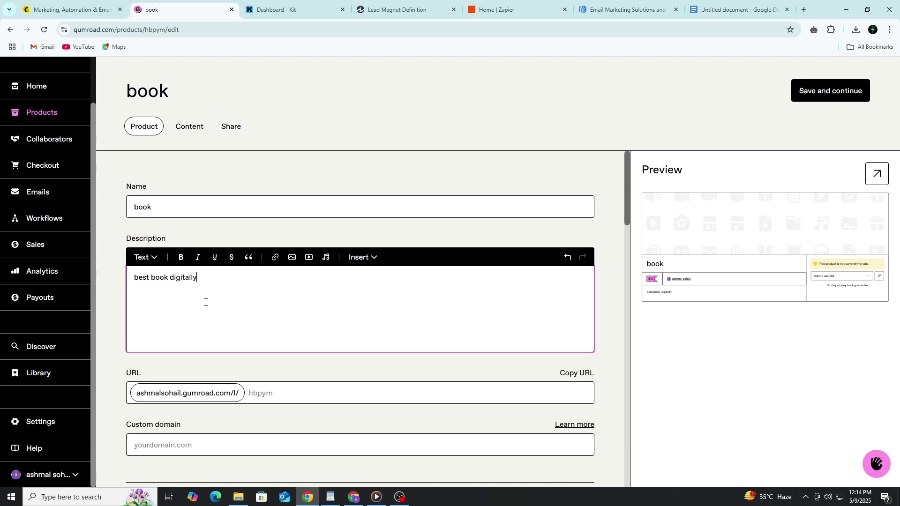
Save the product details and go back to the Products list
scroll(206, 302, "down", 8)
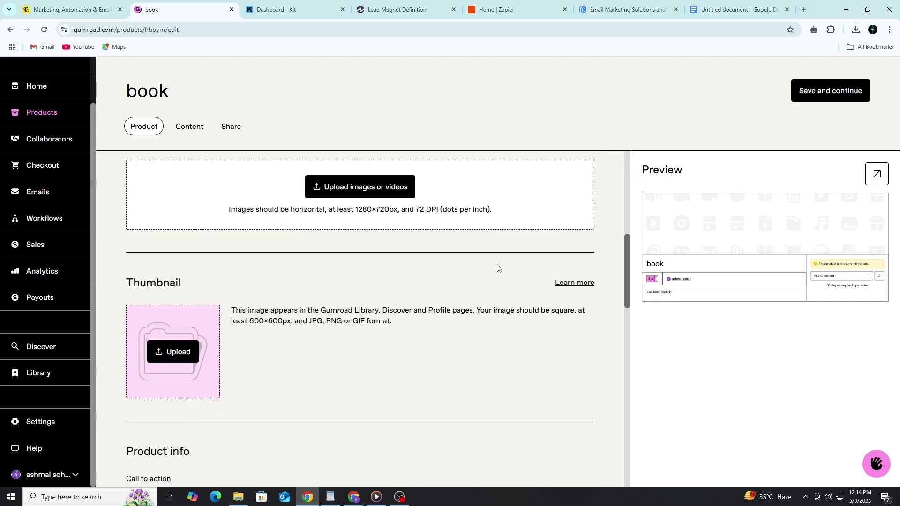
left_click(813, 93)
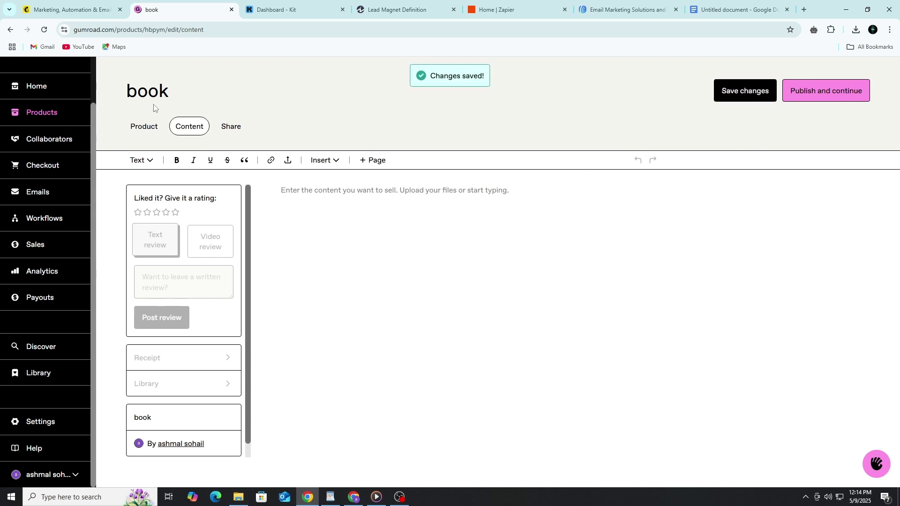
left_click(143, 127)
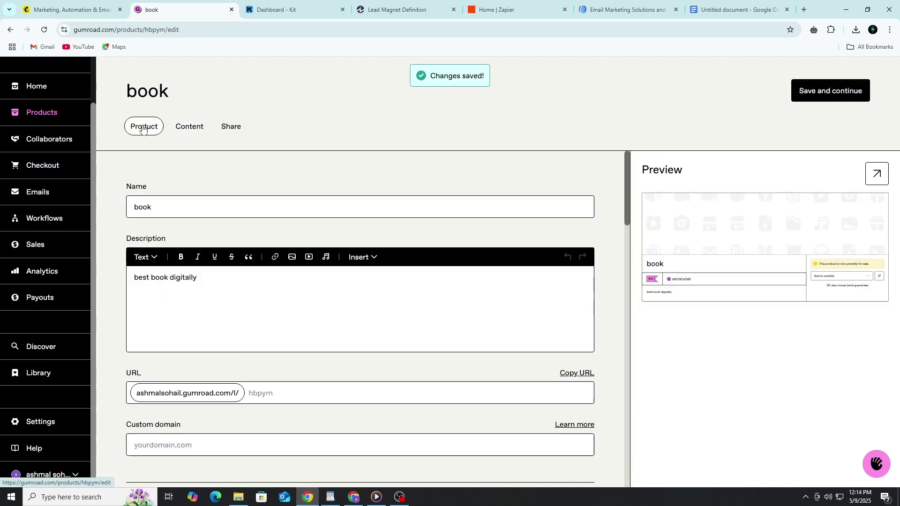
left_click(50, 114)
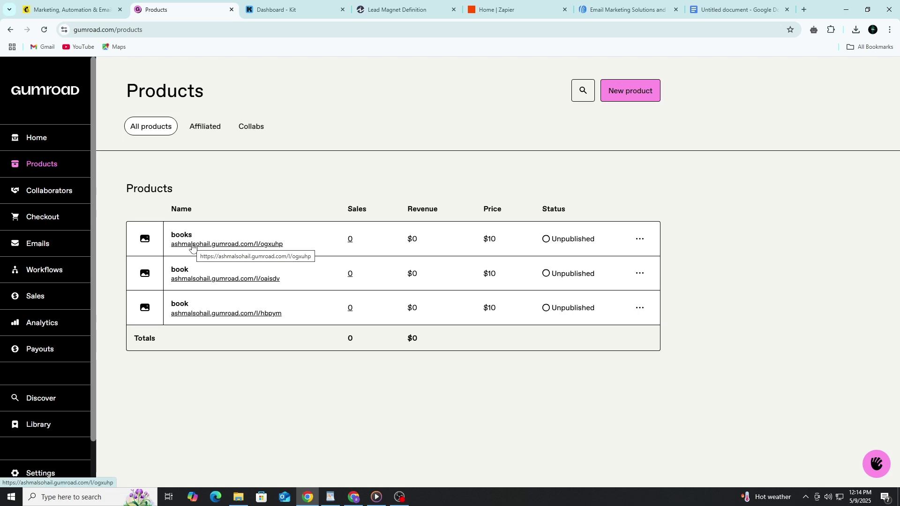
Preview the books product's public page in a new tab, then return to Gumroad Home
left_click(193, 244)
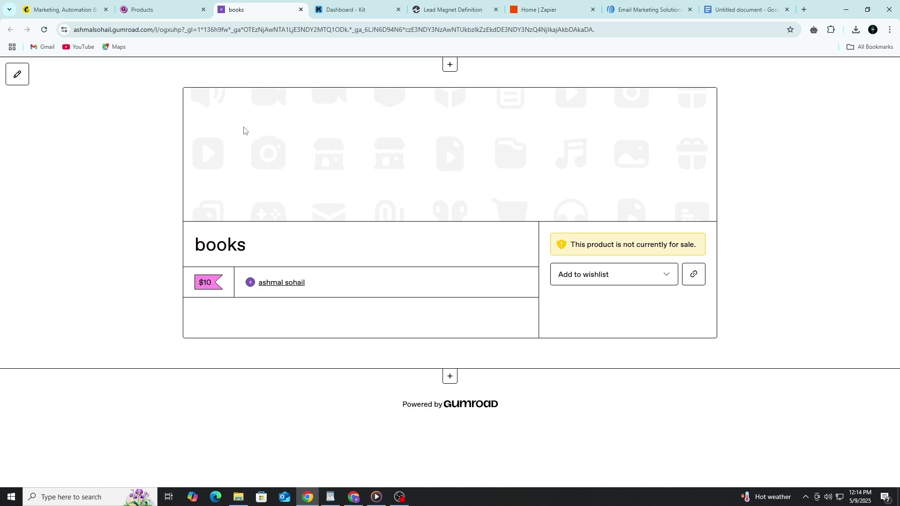
left_click(179, 6)
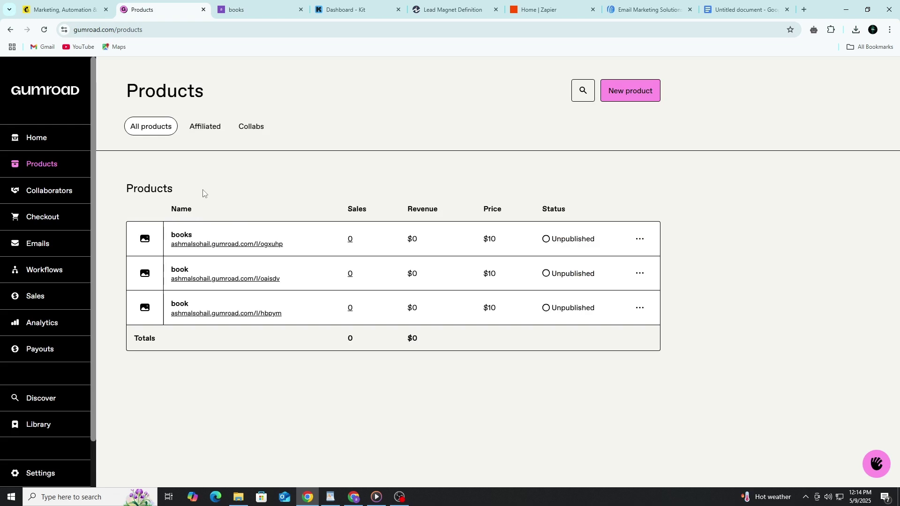
left_click(39, 143)
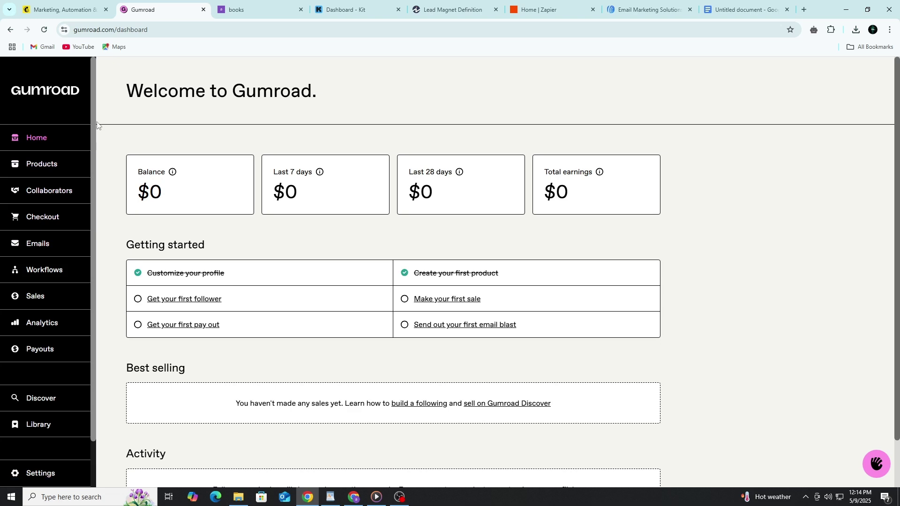
scroll(94, 169, "down", 1)
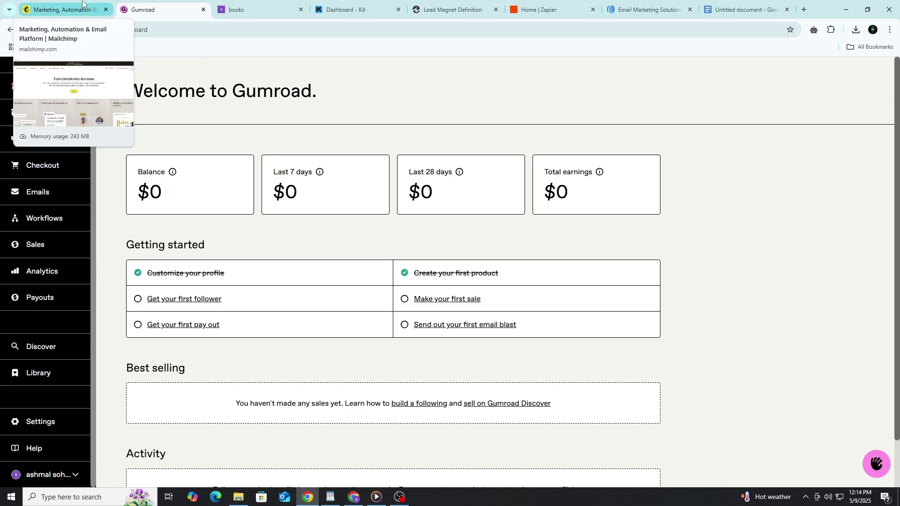
Peek at the Mailchimp homepage, then switch to the Kit dashboard
left_click(55, 12)
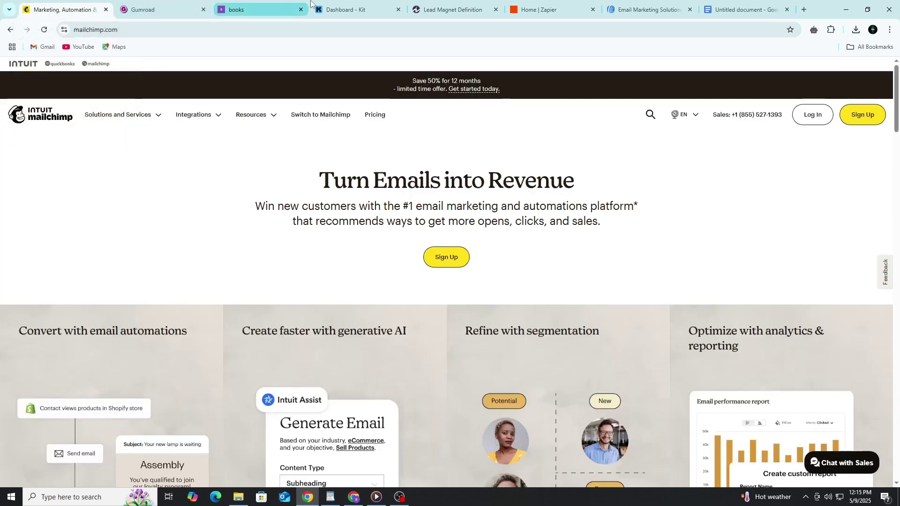
left_click(326, 4)
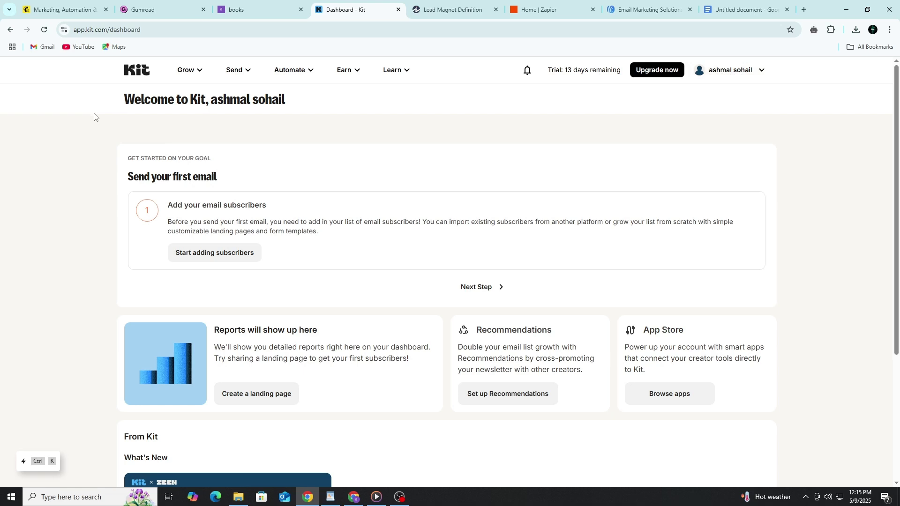
Create a new modal embedded form from the Charlotte template under Landing Pages & Forms
left_click(186, 70)
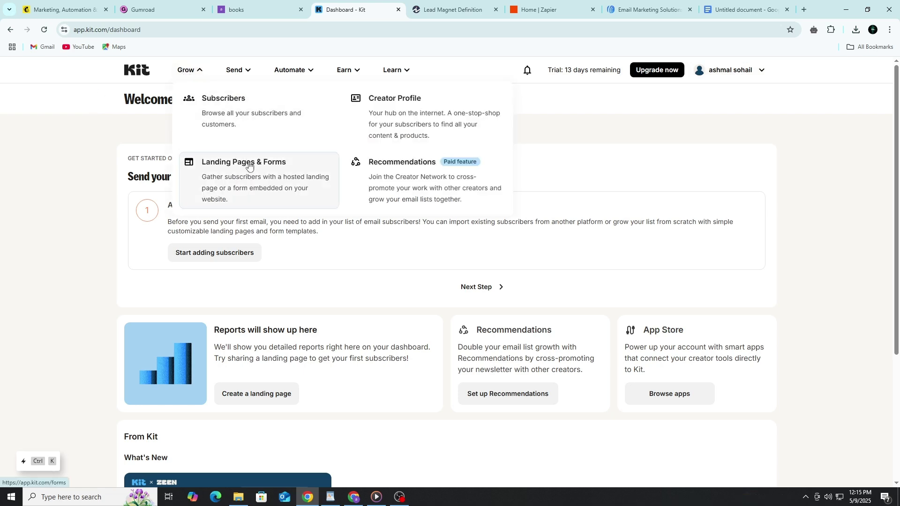
left_click(248, 166)
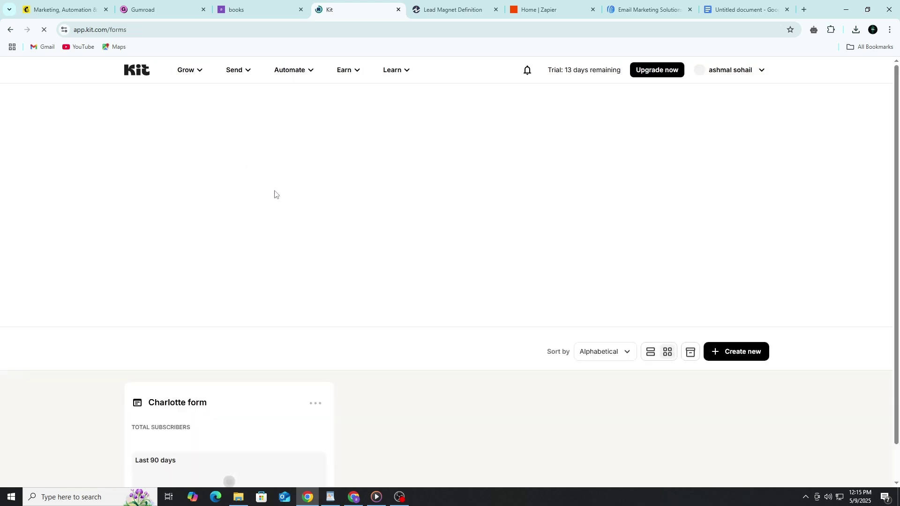
left_click(747, 352)
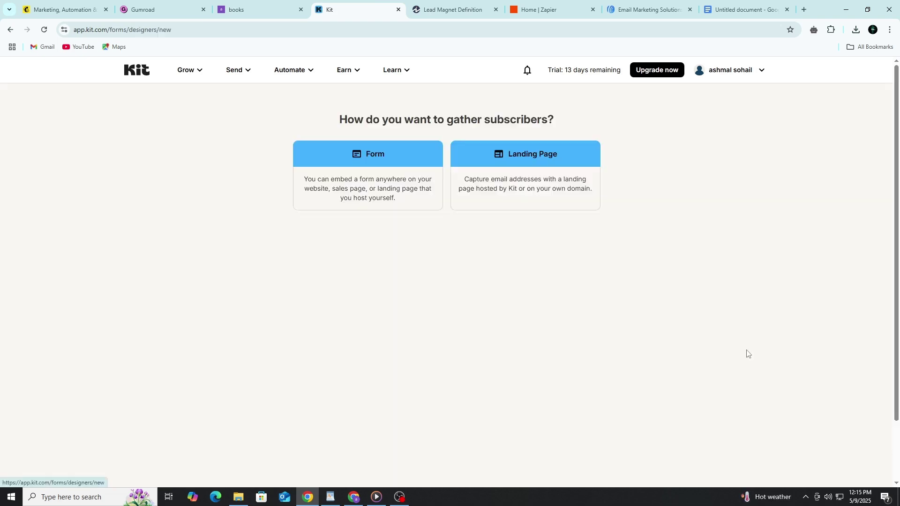
left_click(369, 202)
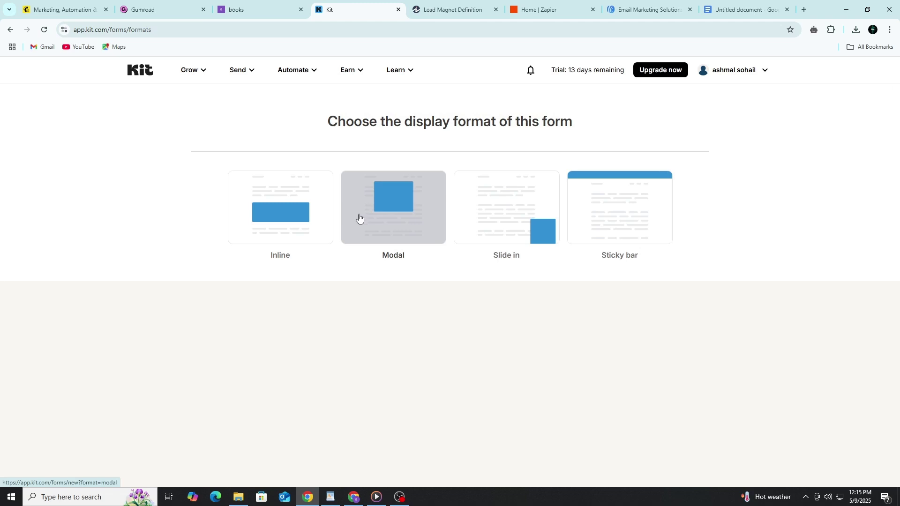
left_click(345, 224)
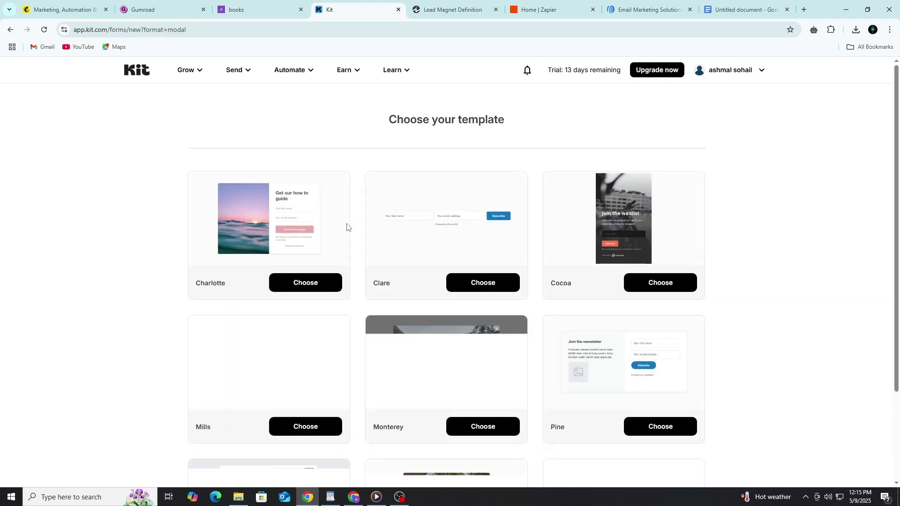
left_click(312, 283)
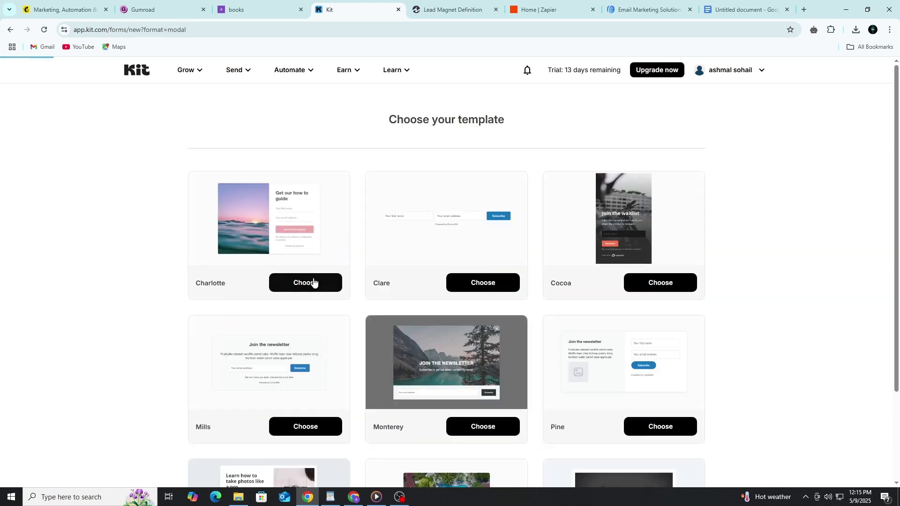
scroll(669, 243, "down", 1)
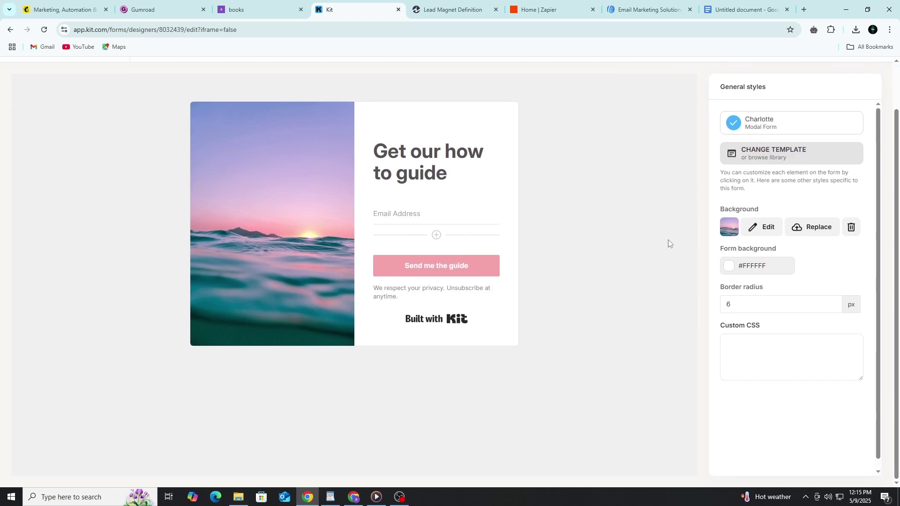
left_click(777, 348)
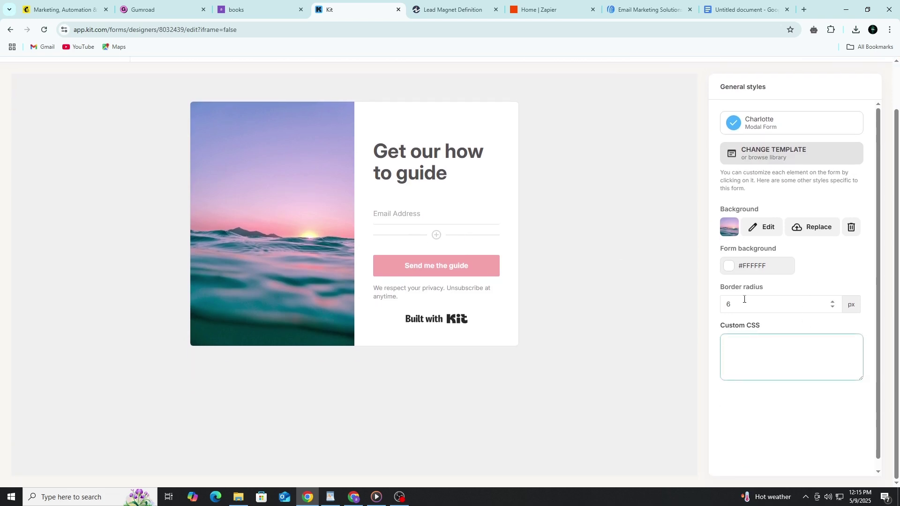
scroll(749, 284, "up", 1)
Read the Investopedia lead magnet definition, then return to Kit's Charlotte form editor
left_click(449, 9)
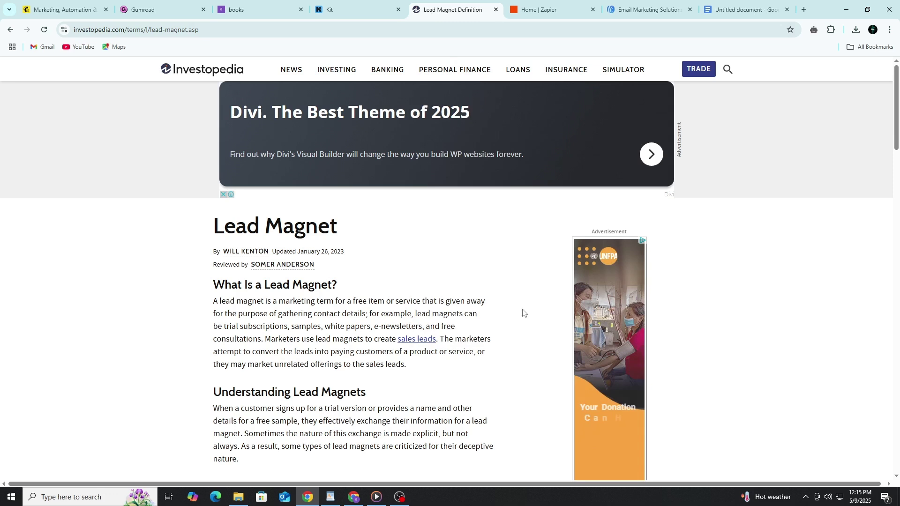
left_click_drag(265, 284, 331, 283)
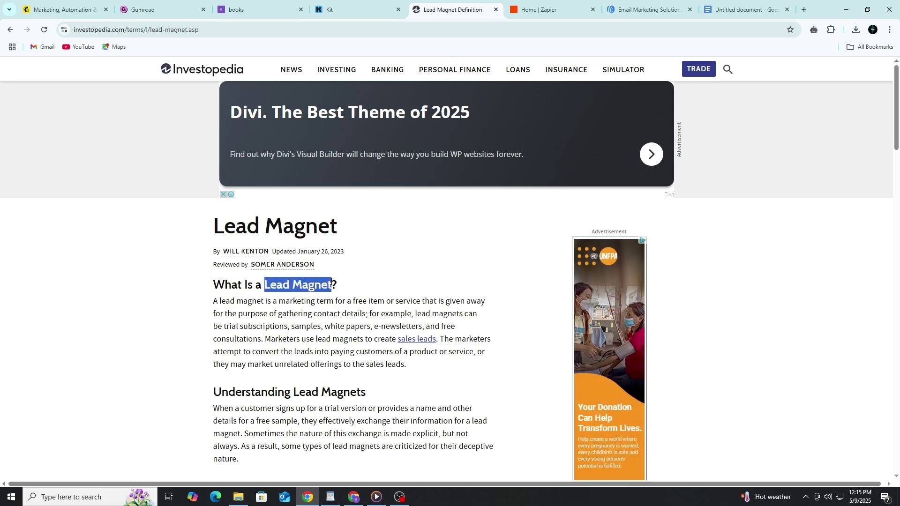
left_click(289, 329)
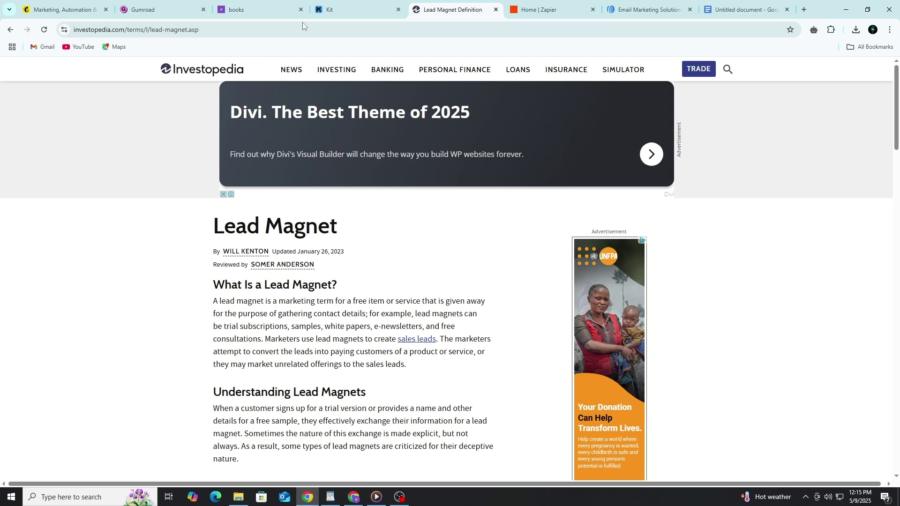
left_click(322, 7)
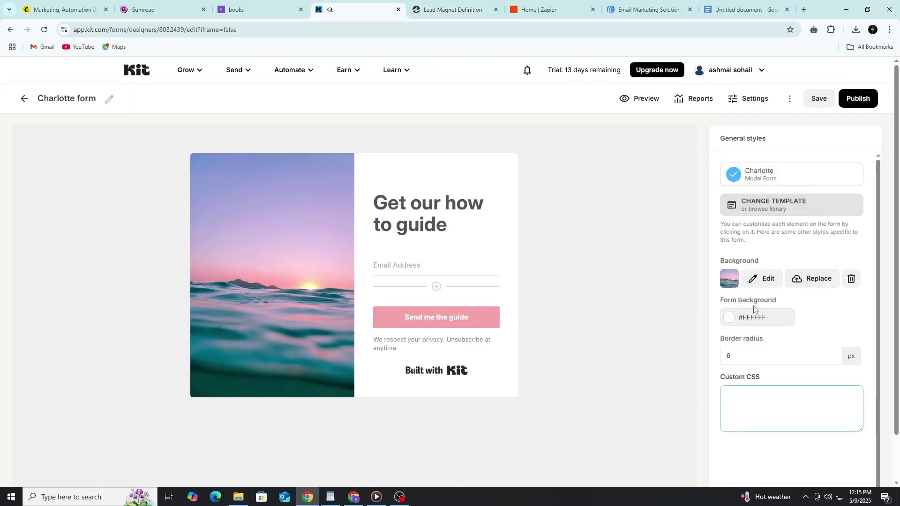
Publish the Charlotte form and select its hosted share link in the Embed dialog
left_click(861, 99)
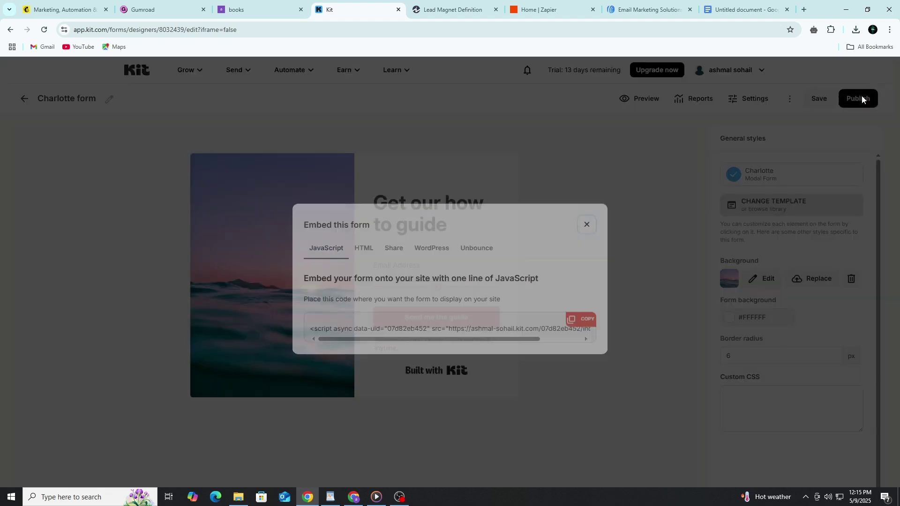
left_click(394, 249)
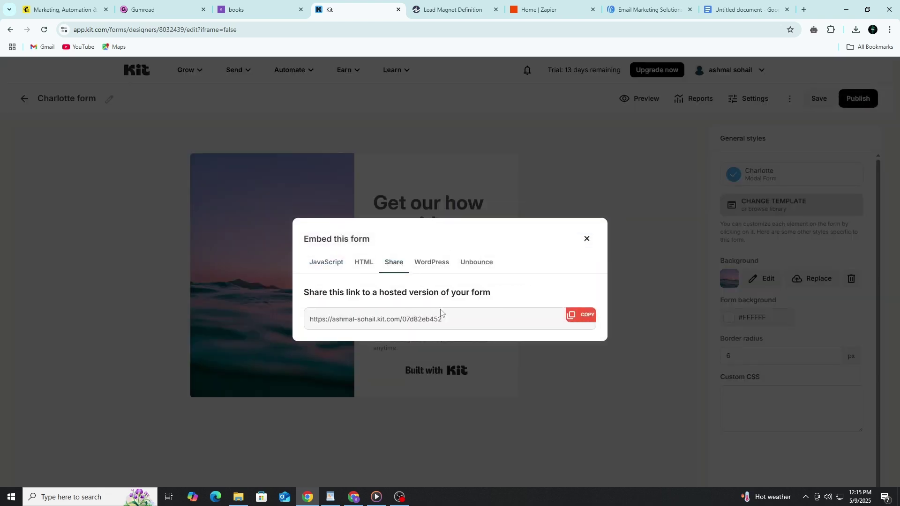
left_click_drag(444, 320, 302, 328)
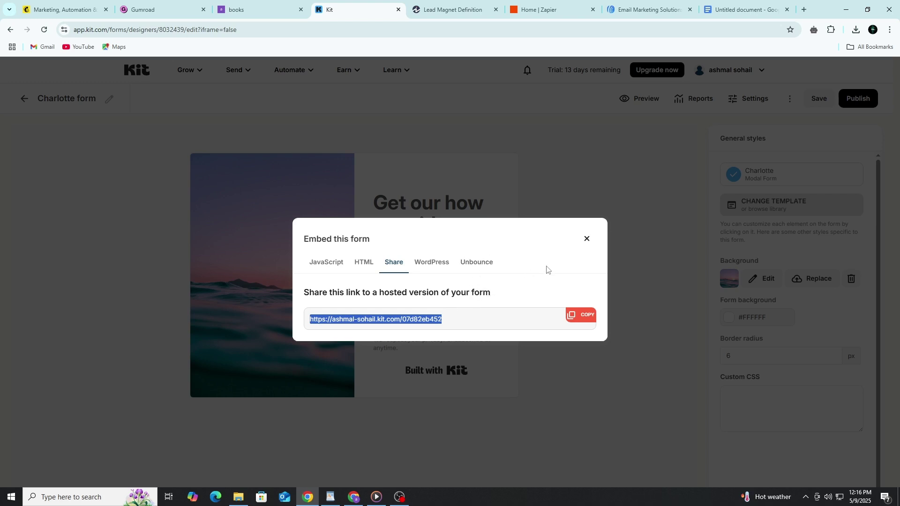
left_click(586, 239)
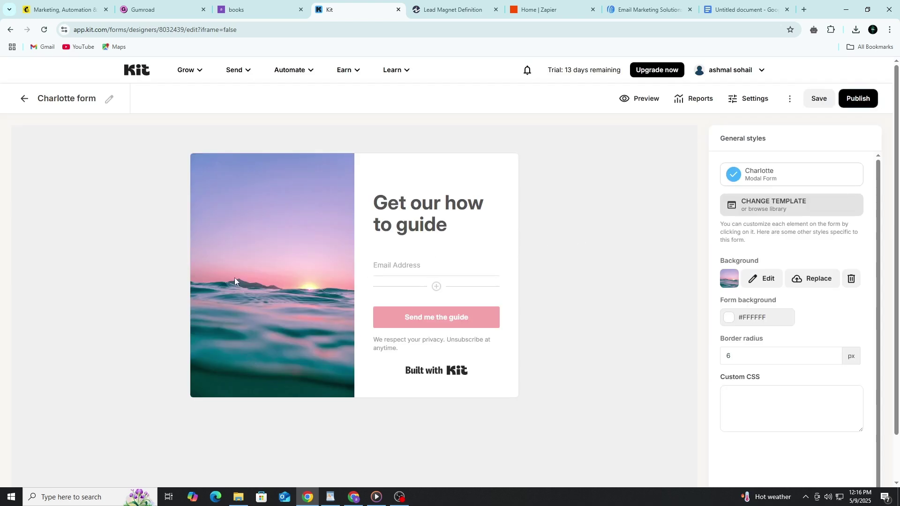
left_click(187, 10)
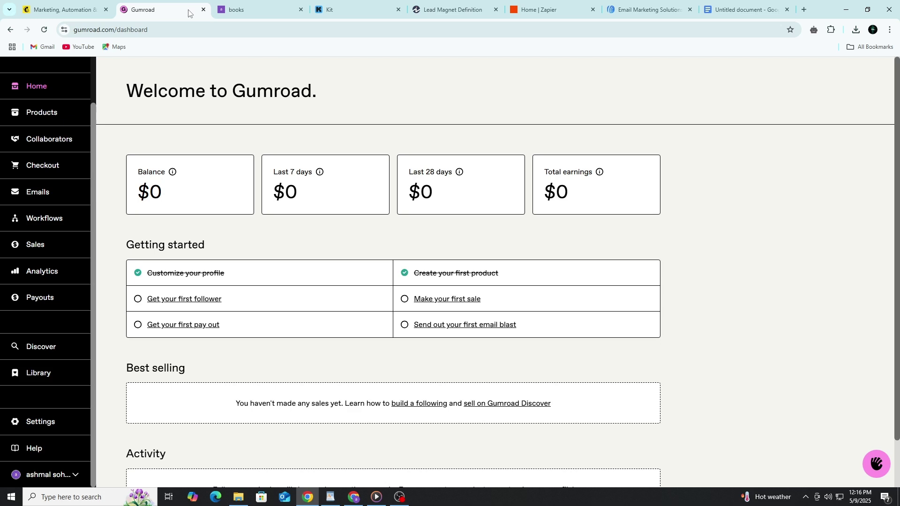
left_click(318, 5)
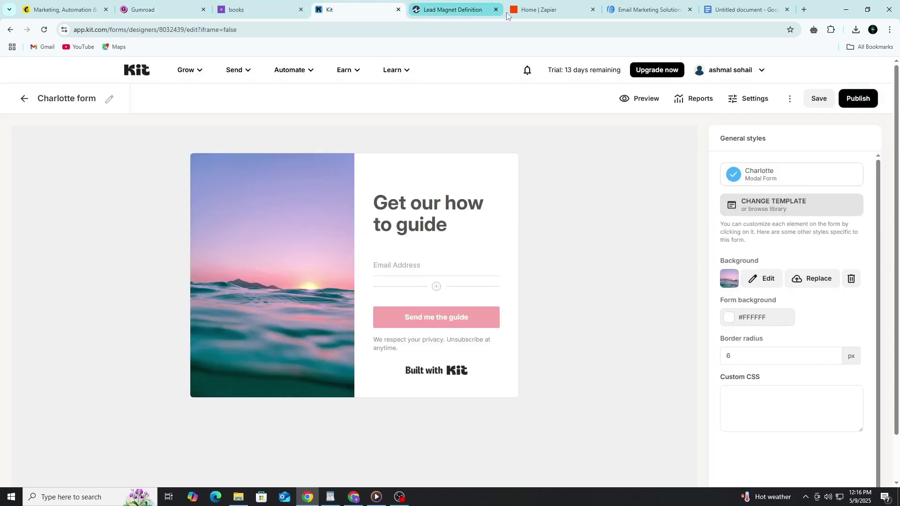
Switch to Zapier and open the Zaps list
left_click(548, 11)
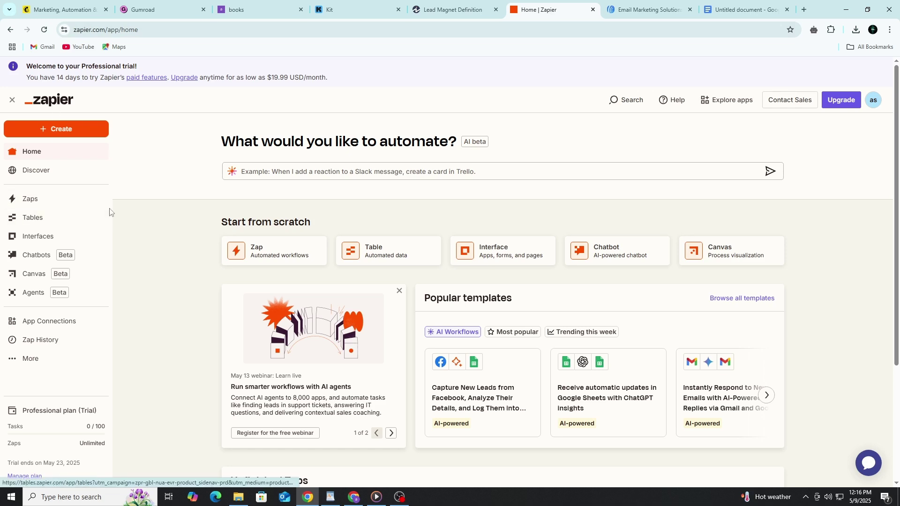
left_click(32, 200)
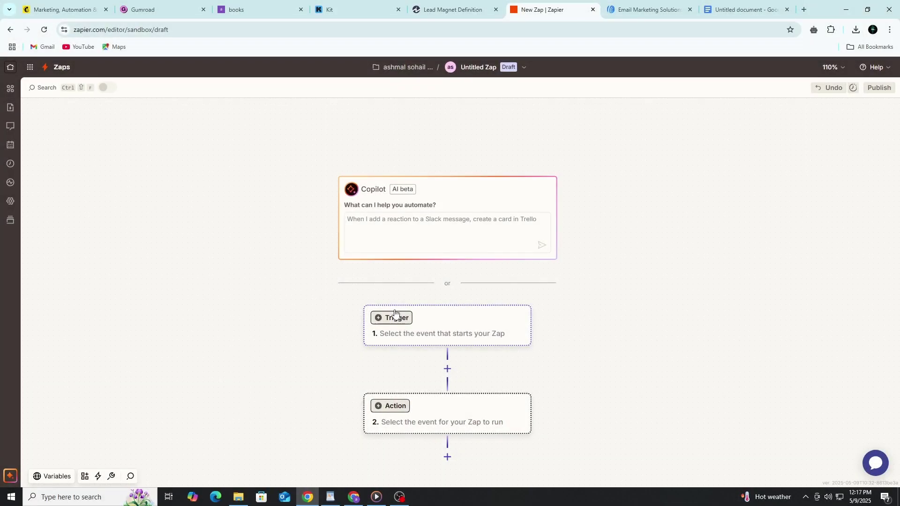
Start a zap with Gumroad as the trigger app and Kit as the action app
left_click(394, 313)
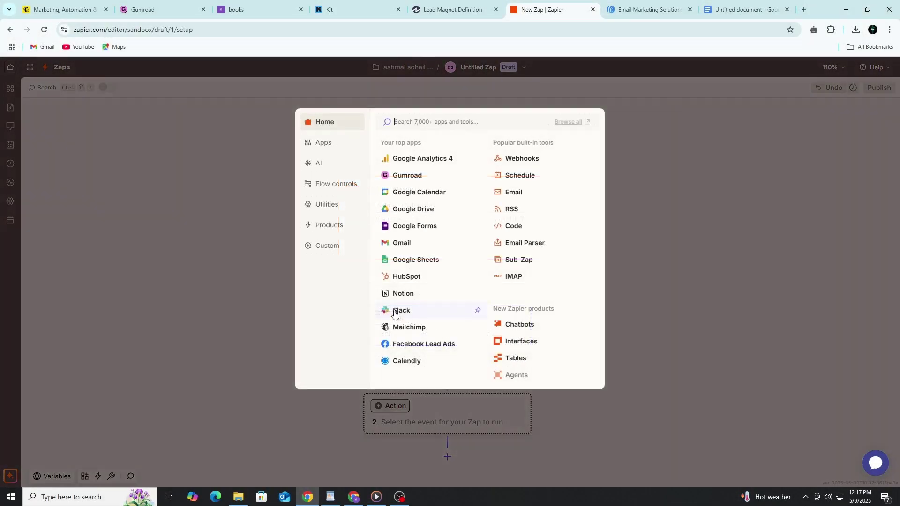
left_click(410, 173)
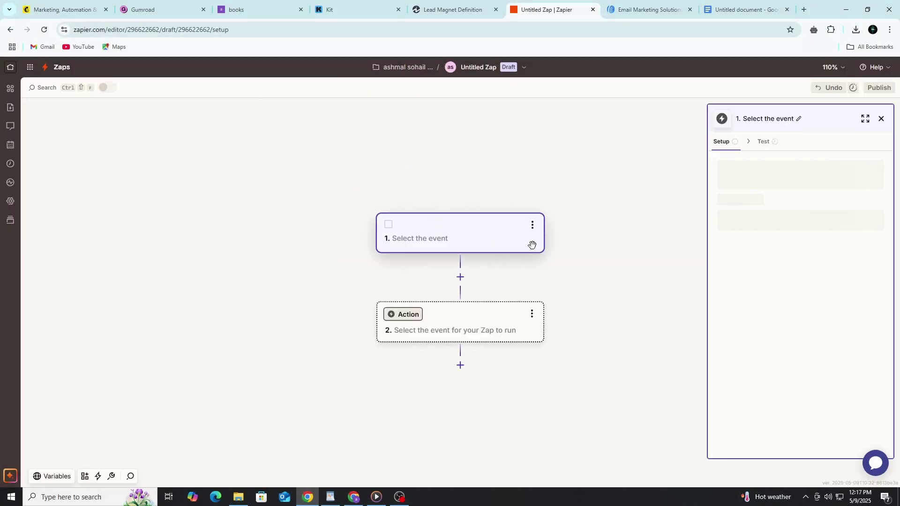
left_click(415, 316)
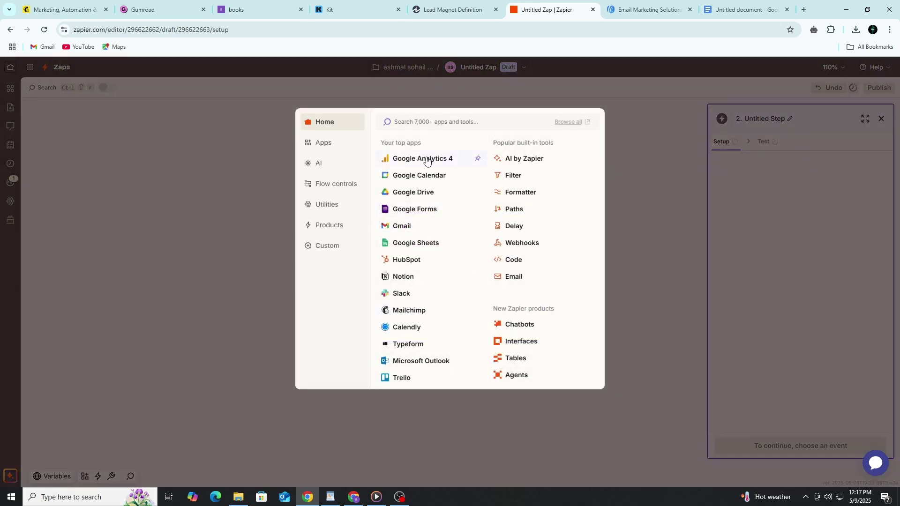
type("kit")
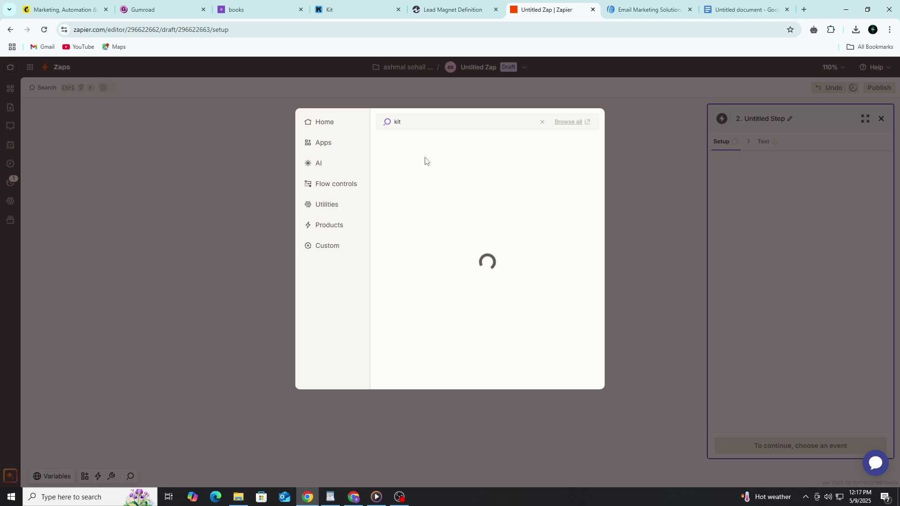
left_click(409, 143)
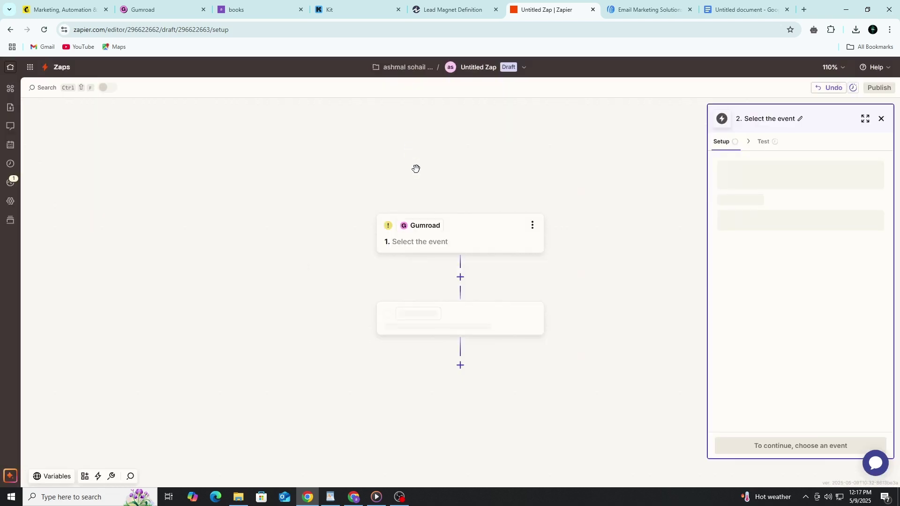
Set the Gumroad trigger event to Sale and the Kit action to Add Subscriber to Form
left_click(426, 245)
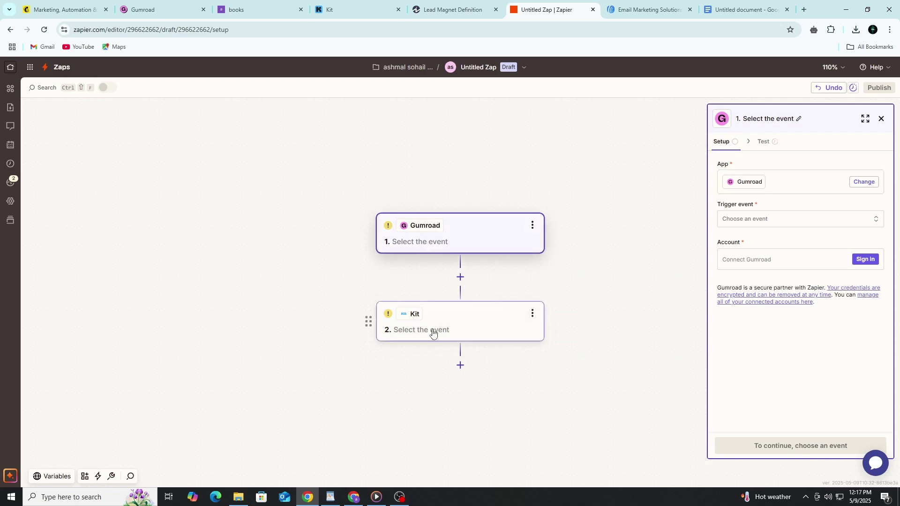
left_click(771, 224)
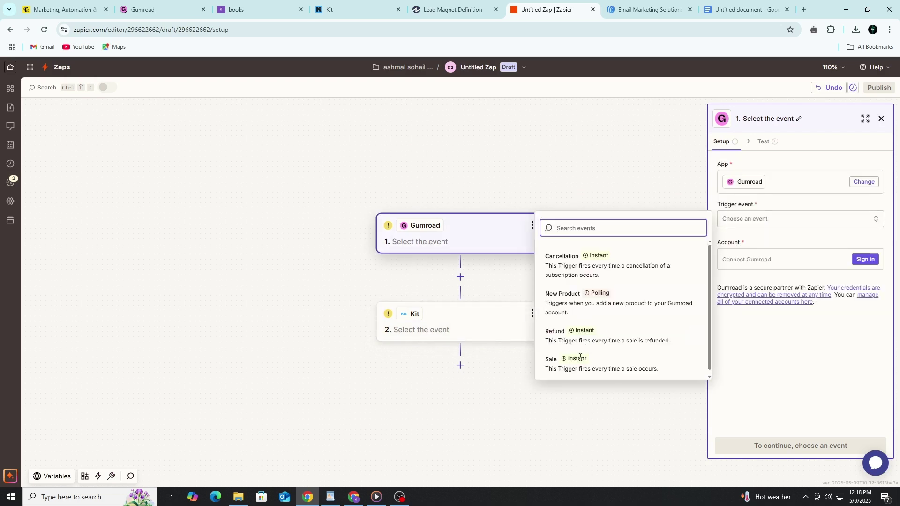
left_click(547, 355)
left_click(478, 337)
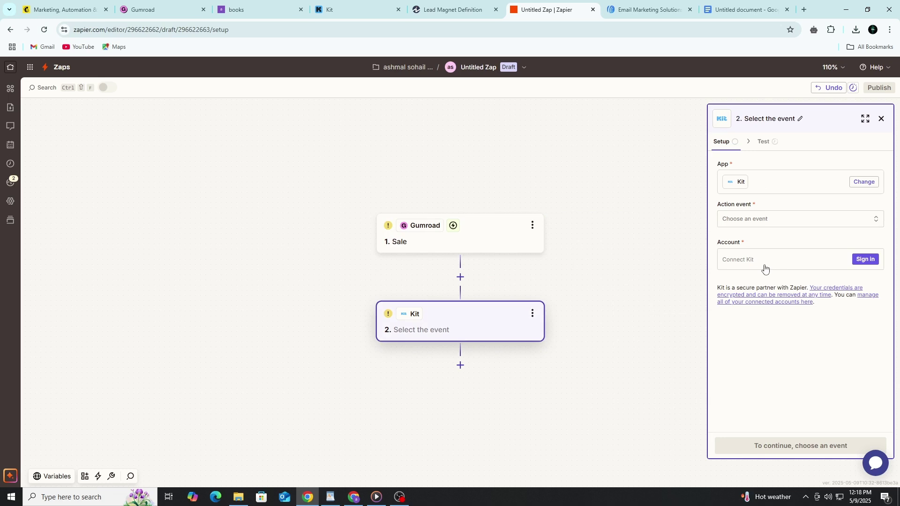
left_click(752, 257)
left_click(744, 221)
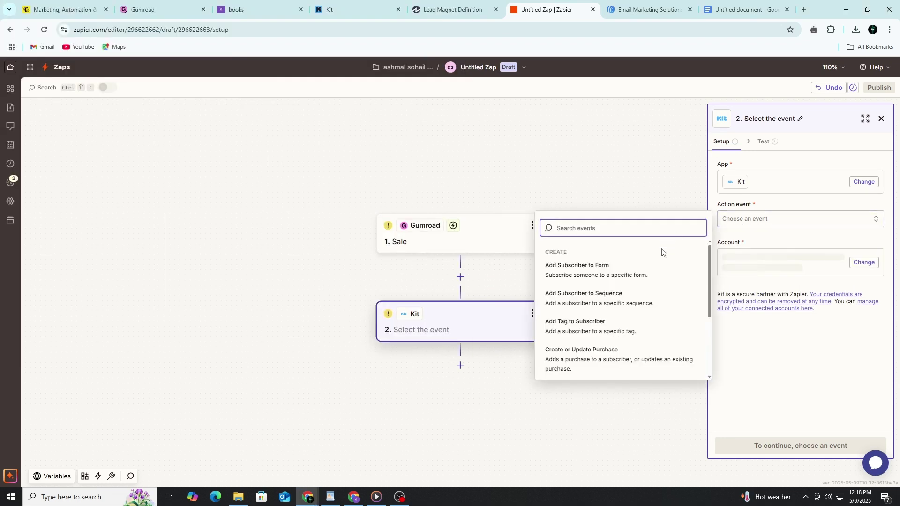
left_click(597, 290)
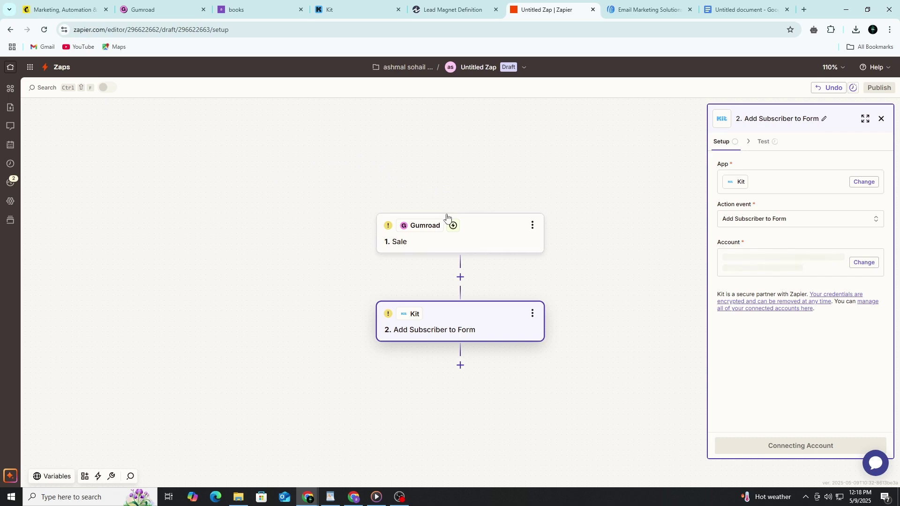
In Kit, go to Send > Sequences, confirm leaving the form editor, and start a new sequence
left_click(319, 3)
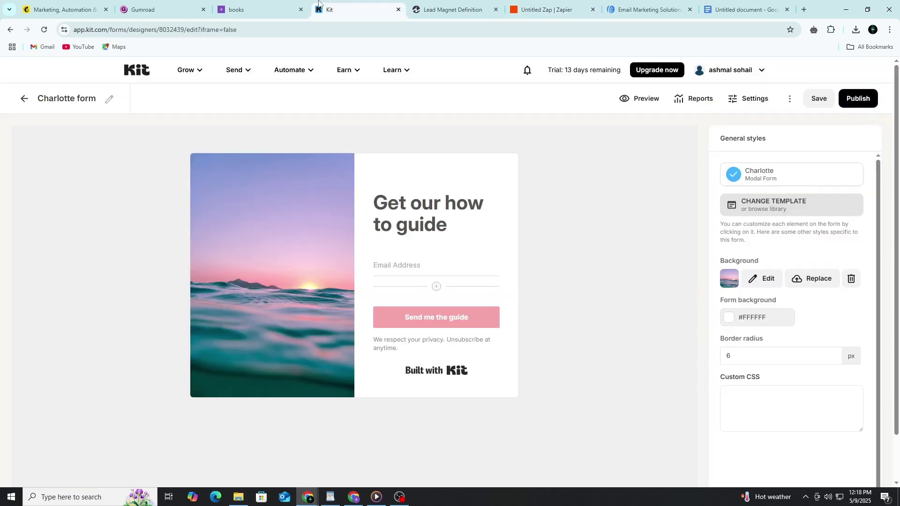
left_click(239, 71)
left_click(272, 164)
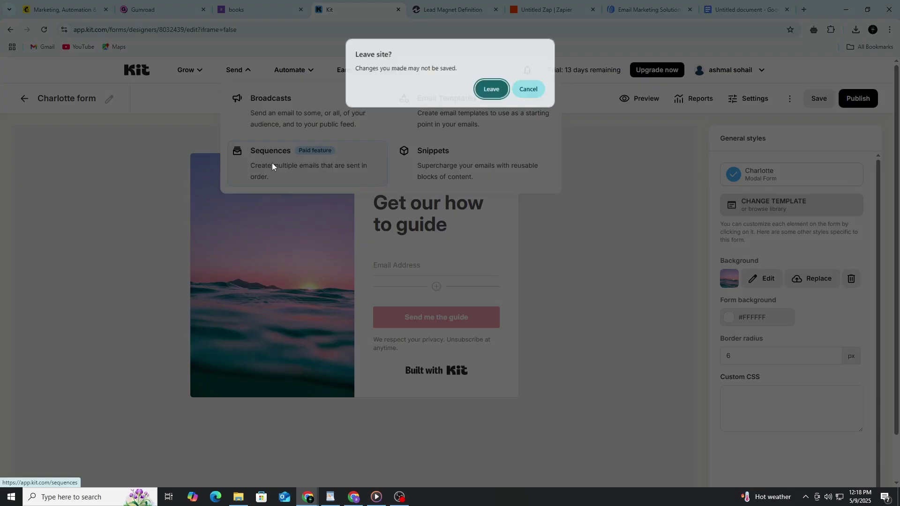
left_click(492, 89)
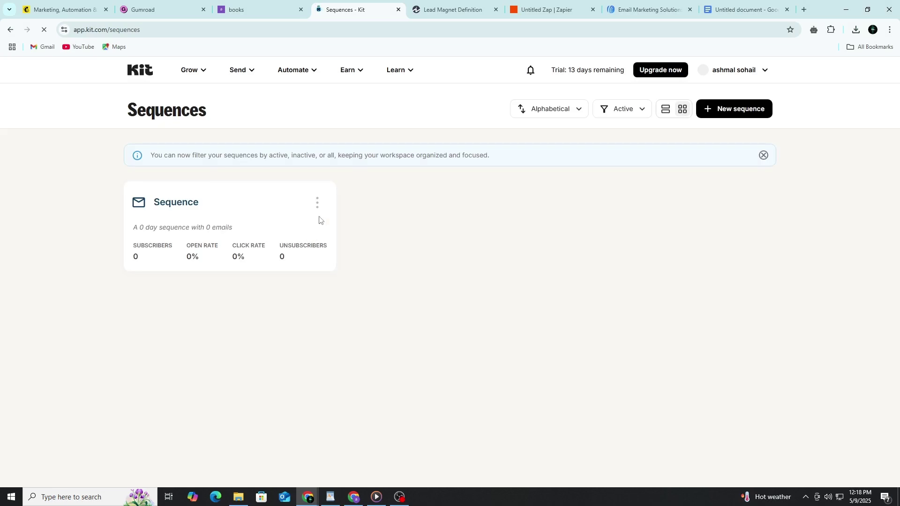
left_click(712, 113)
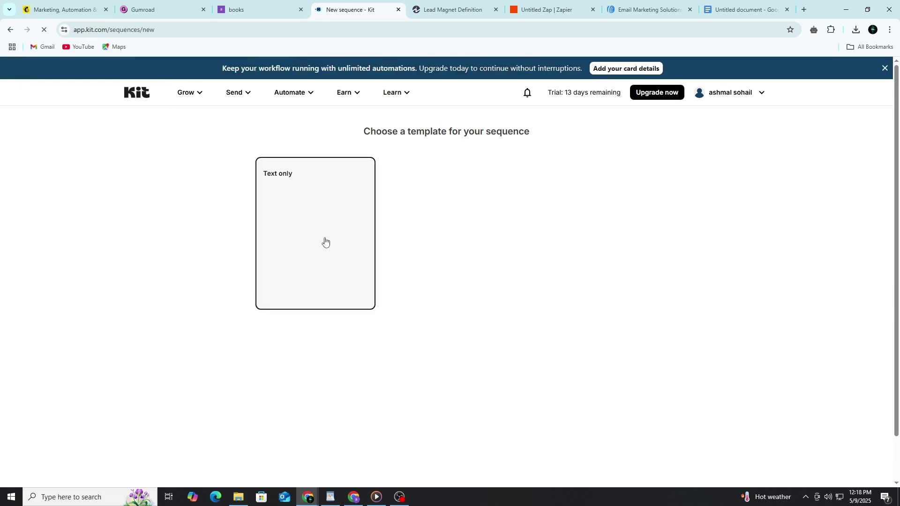
Build Sequence (2) from the Text only template and review its default 1-day draft email
left_click(318, 265)
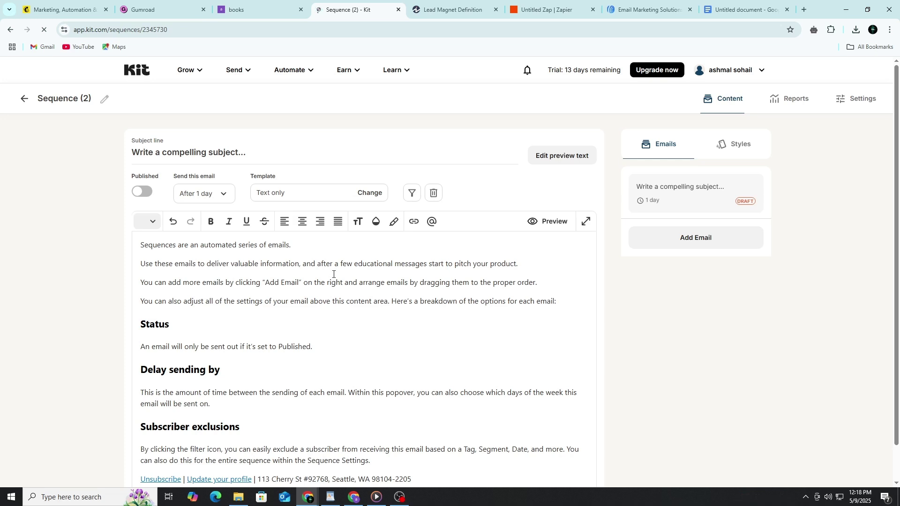
scroll(333, 274, "down", 2)
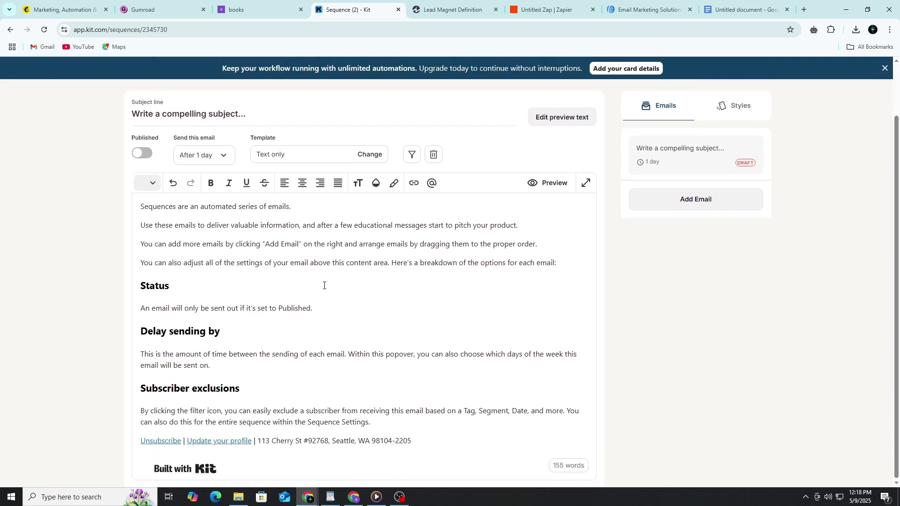
scroll(299, 322, "up", 2)
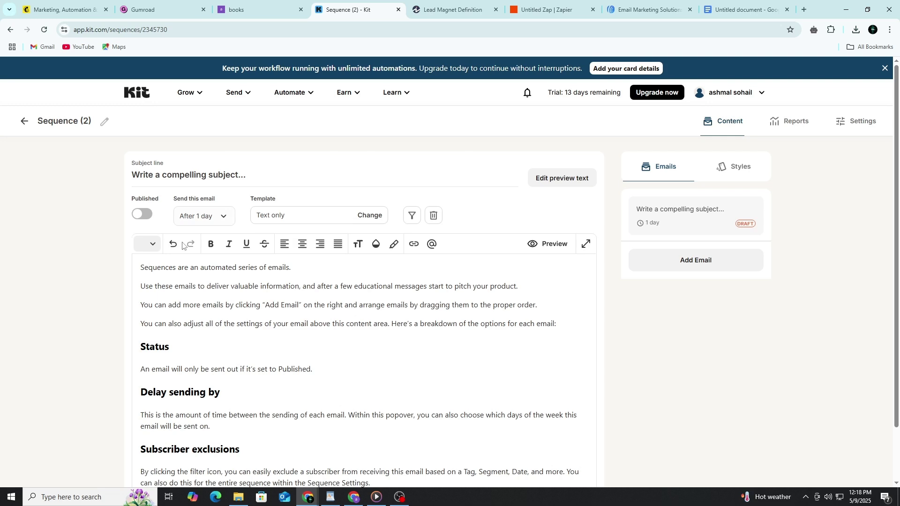
scroll(173, 250, "down", 2)
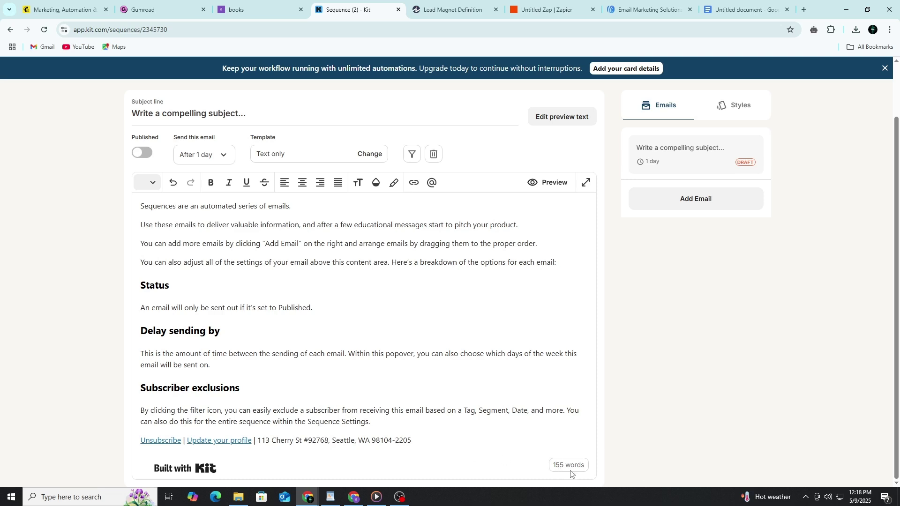
scroll(369, 268, "up", 2)
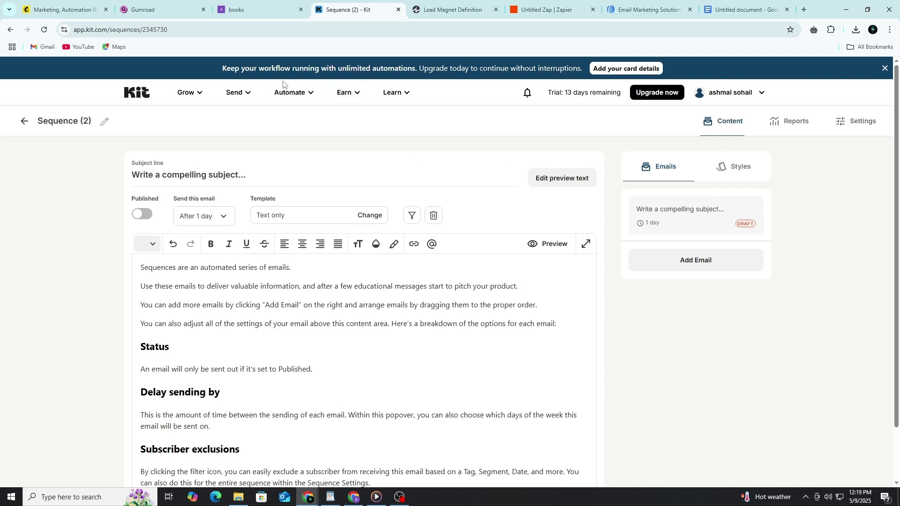
Leave Kit for Gumroad's Products area and reach the empty Checkout discounts page
left_click(149, 100)
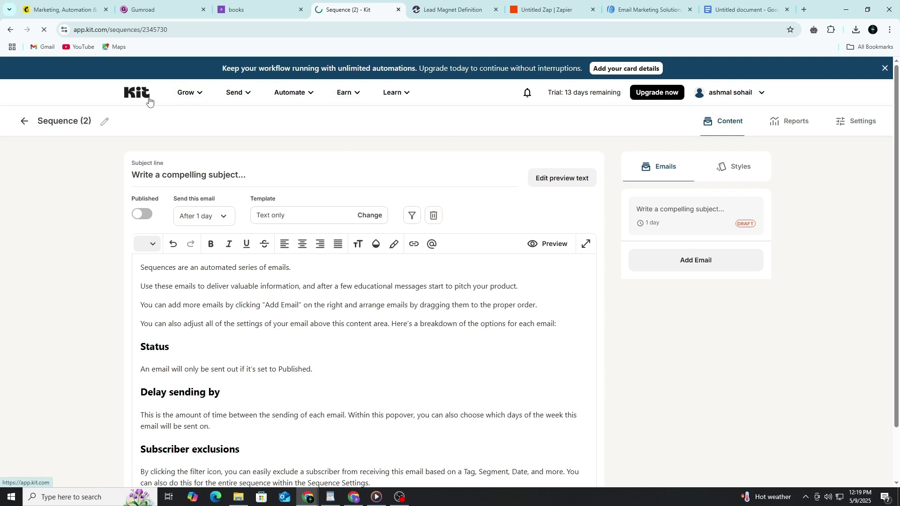
left_click(147, 14)
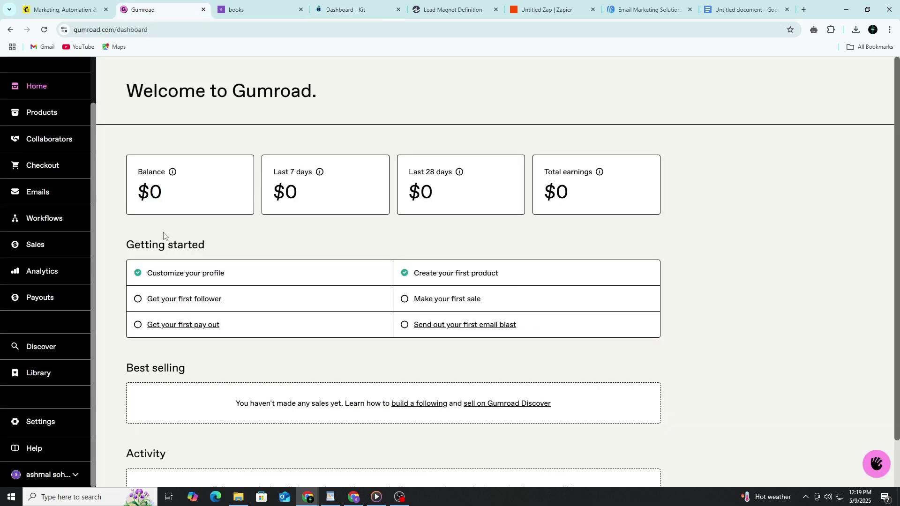
left_click(56, 115)
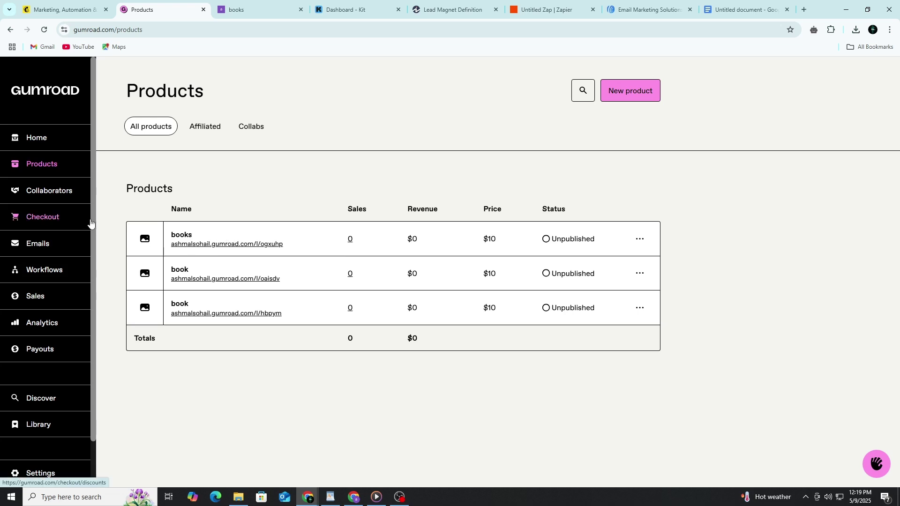
scroll(91, 223, "down", 2)
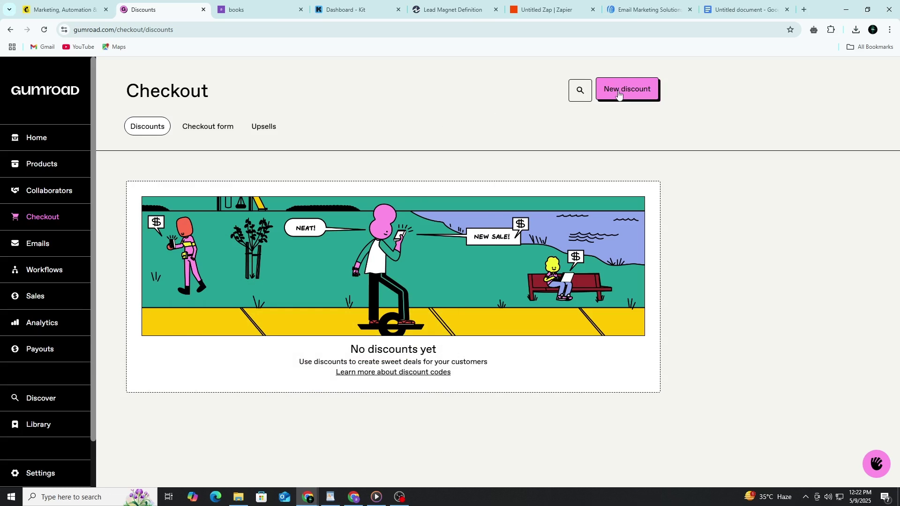
Try adding a 30% percentage discount, which fails to save without a name or product
left_click(619, 94)
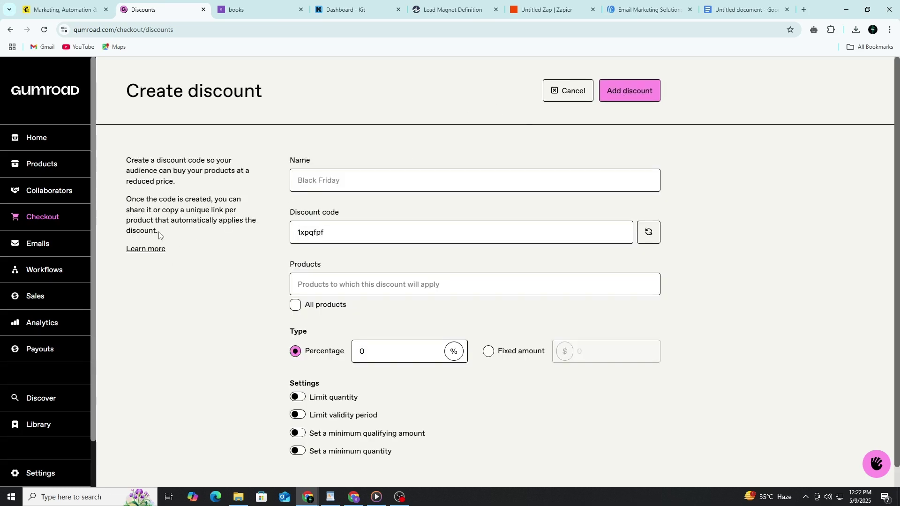
left_click(301, 187)
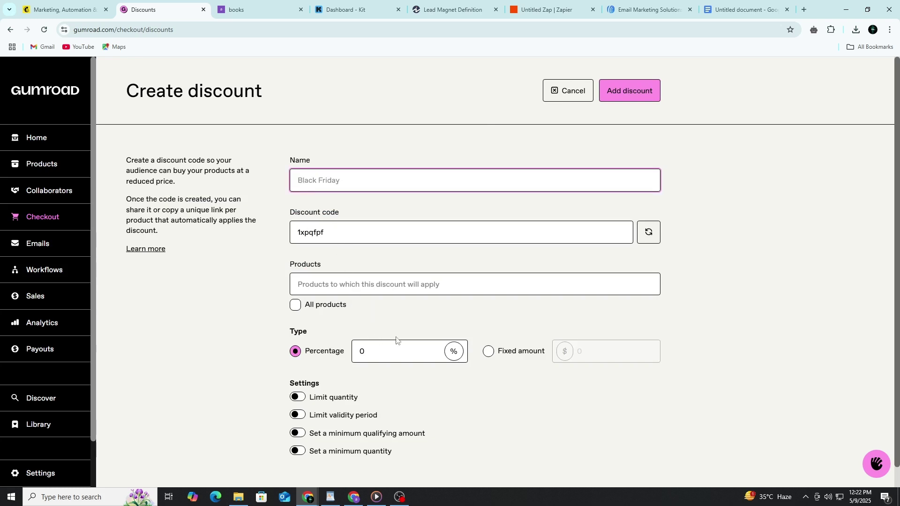
left_click(401, 355)
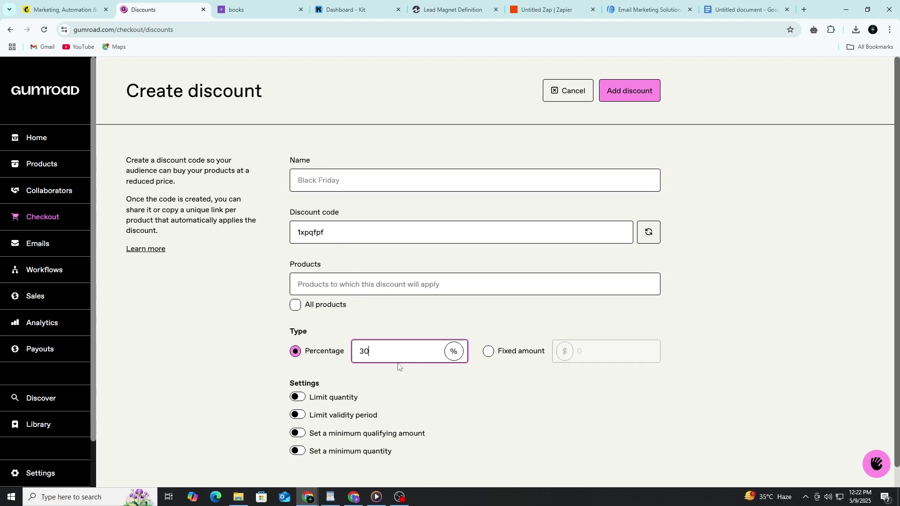
left_click(626, 92)
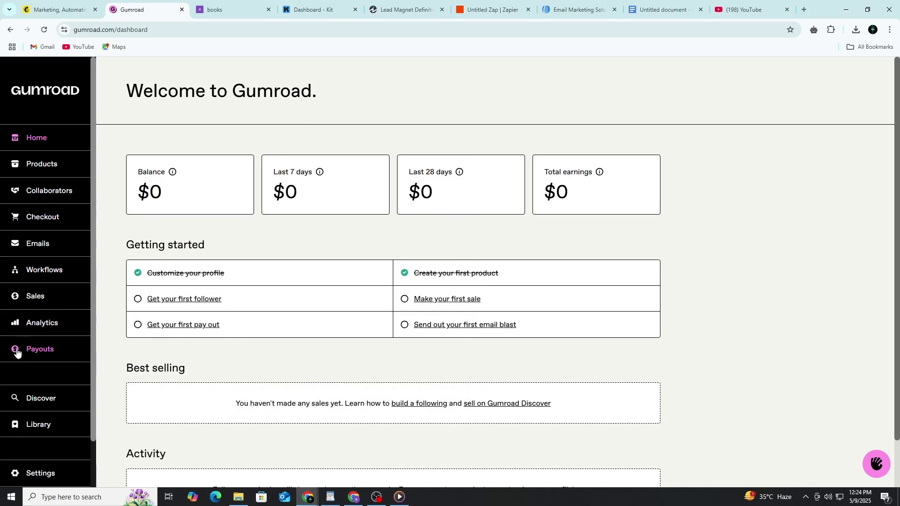
left_click(54, 330)
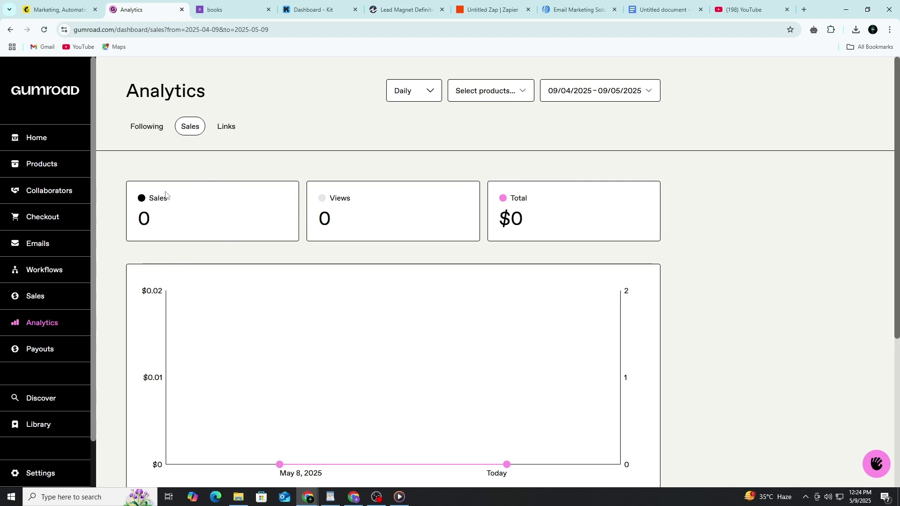
scroll(207, 225, "down", 5)
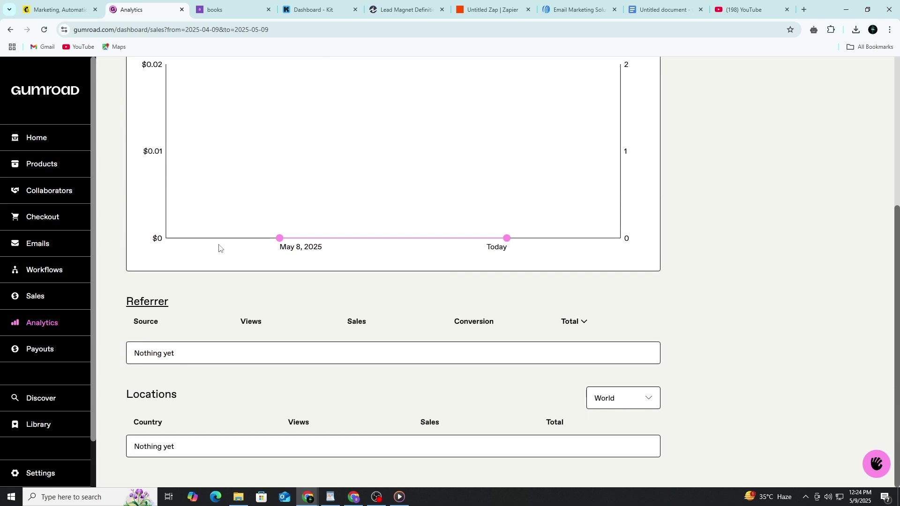
scroll(206, 252, "up", 2)
scroll(206, 251, "up", 3)
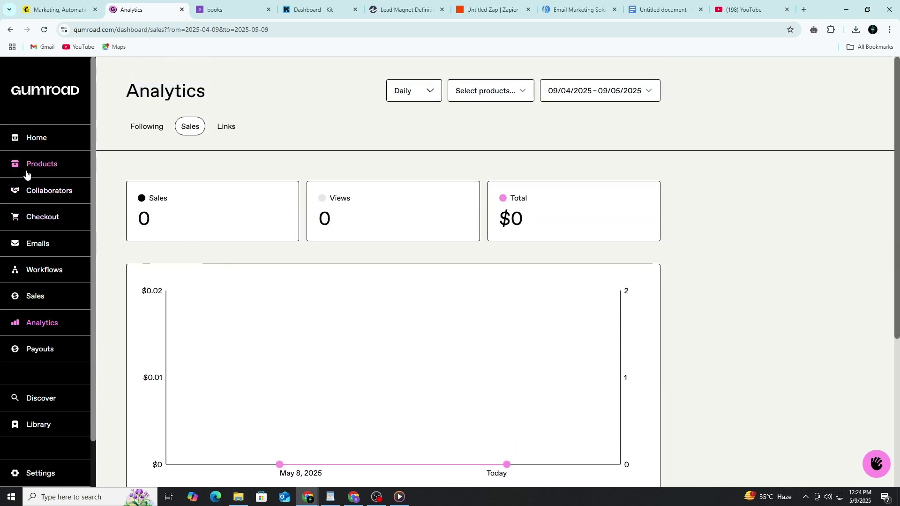
left_click(40, 147)
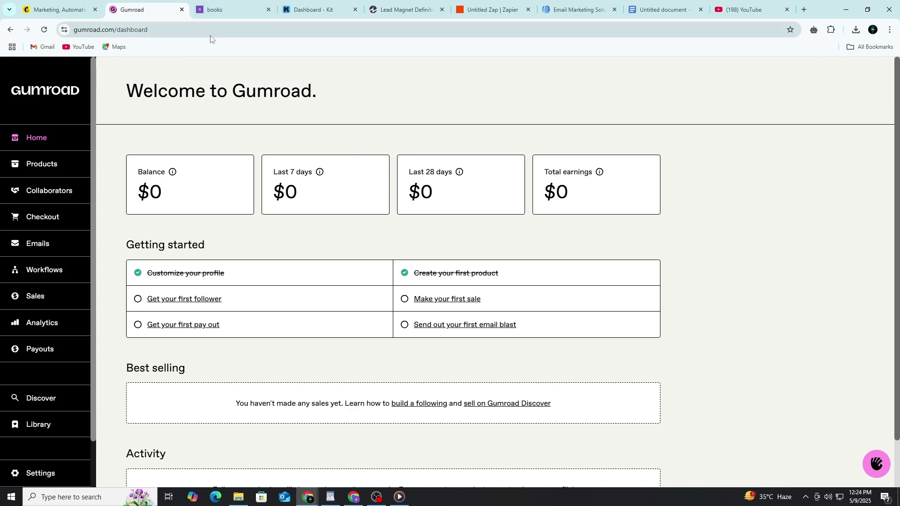
Scroll through Gumroad's home dashboard, then bring the Kit dashboard back into view
scroll(216, 141, "down", 1)
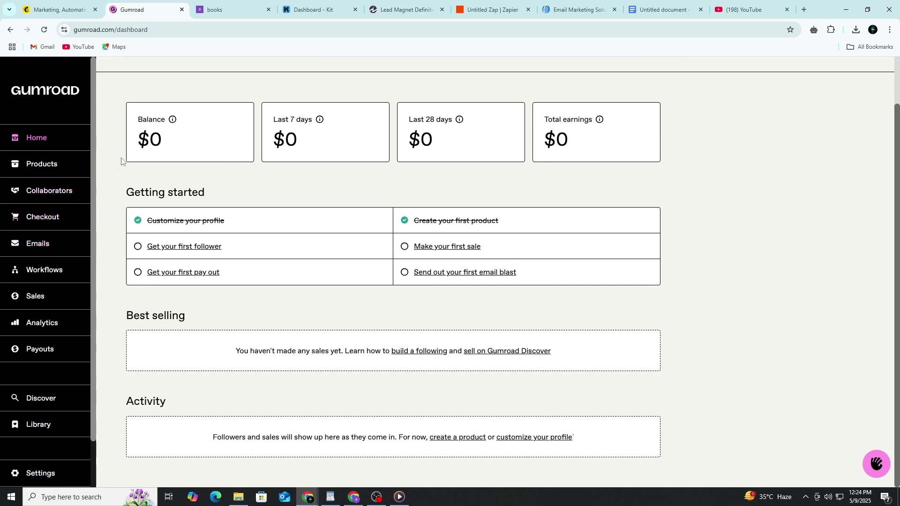
scroll(125, 165, "up", 1)
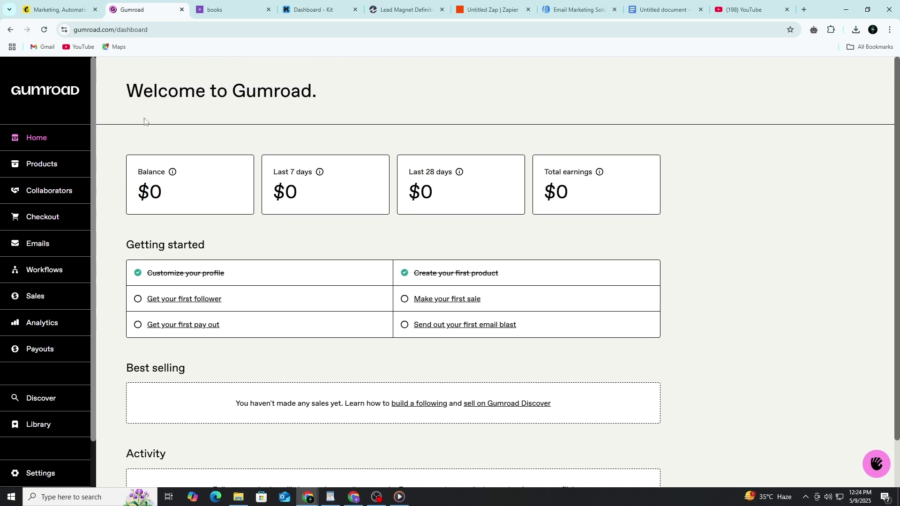
left_click_drag(311, 92, 247, 88)
left_click(237, 95)
left_click(300, 10)
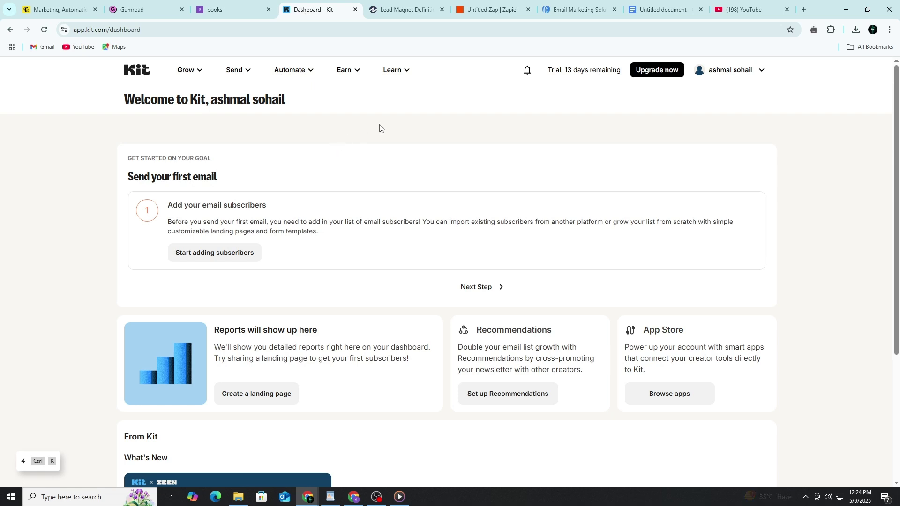
Exit the Untitled Gumroad-to-Kit zap draft to Zapier's home page of unfinished zaps
left_click(473, 10)
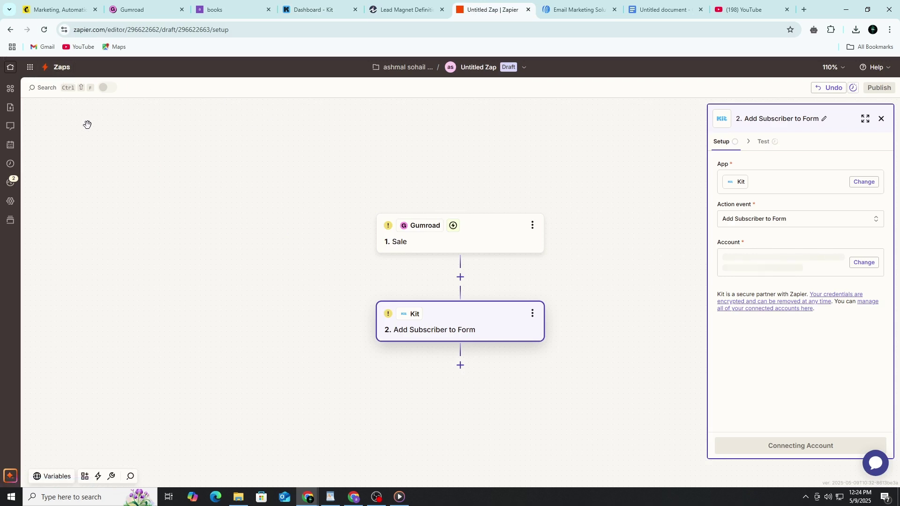
left_click(10, 67)
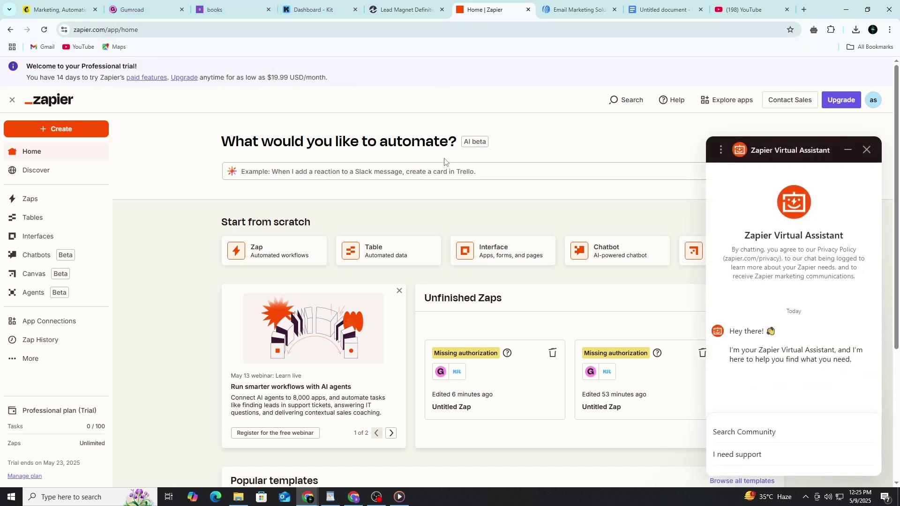
Close Zapier's virtual assistant chat and bring up the AWeber homepage
left_click(866, 150)
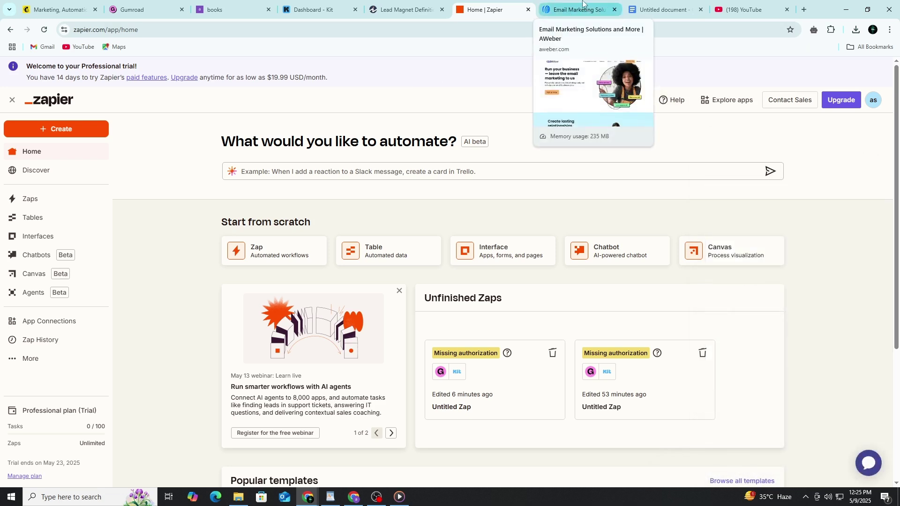
left_click(569, 12)
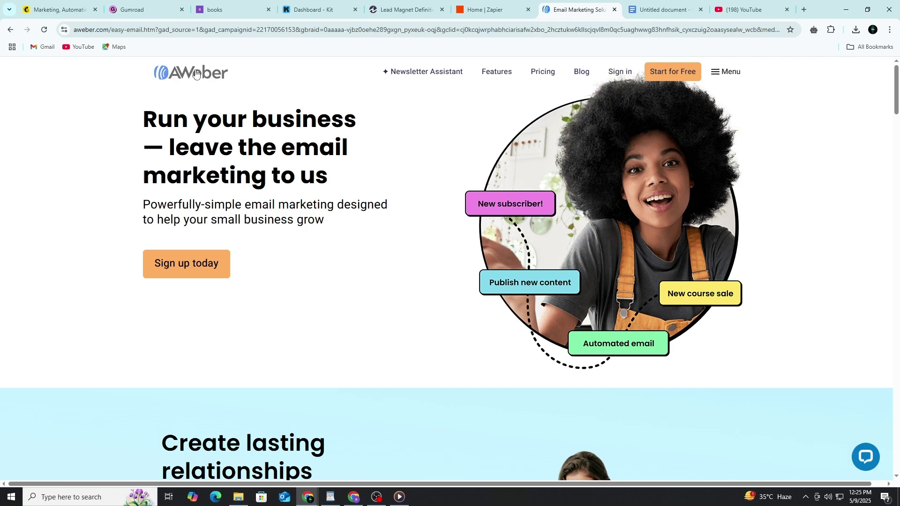